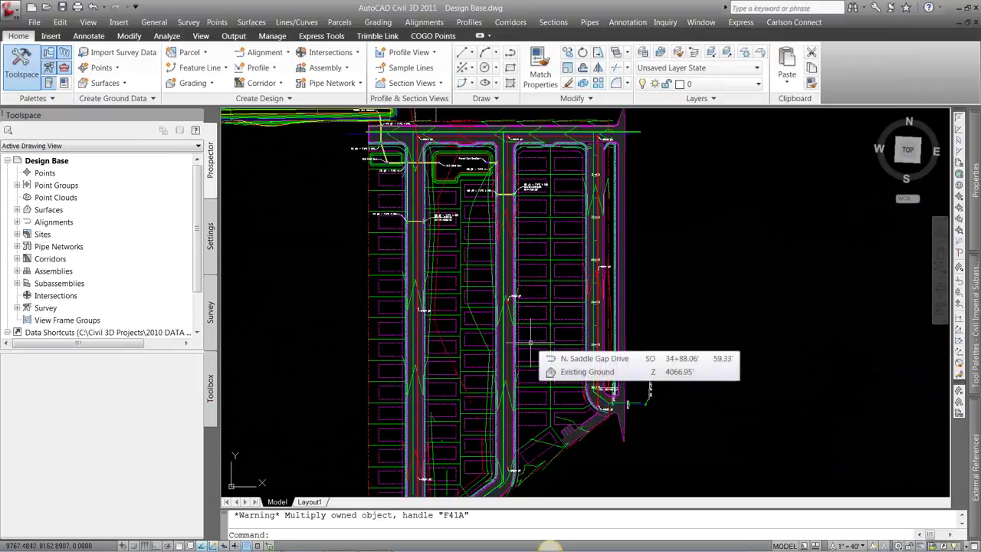
- Create a new assembly named Typical 56' ROW with the NEI Standard assembly style
{"action": "mouse_move", "coordinate": [530, 343]}
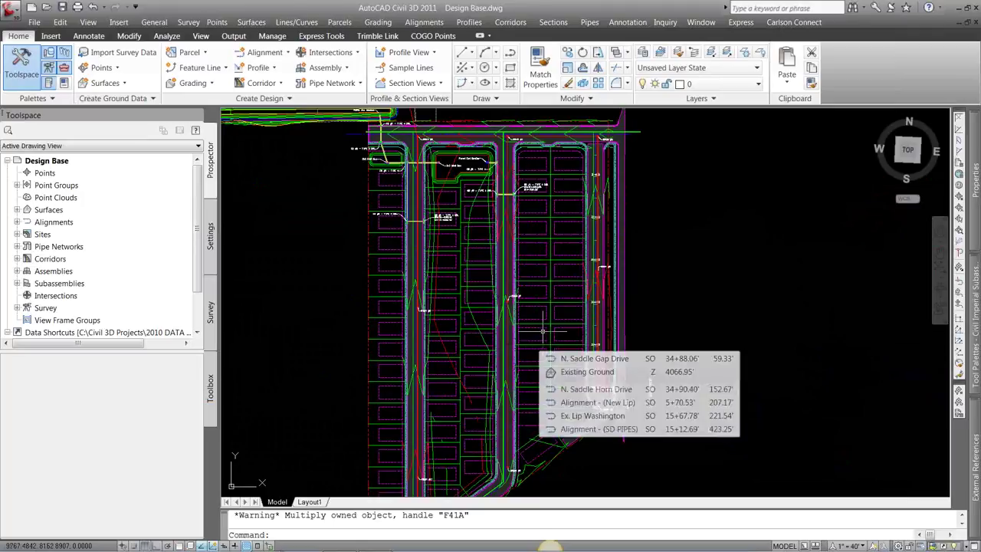
{"action": "left_click", "coordinate": [515, 23]}
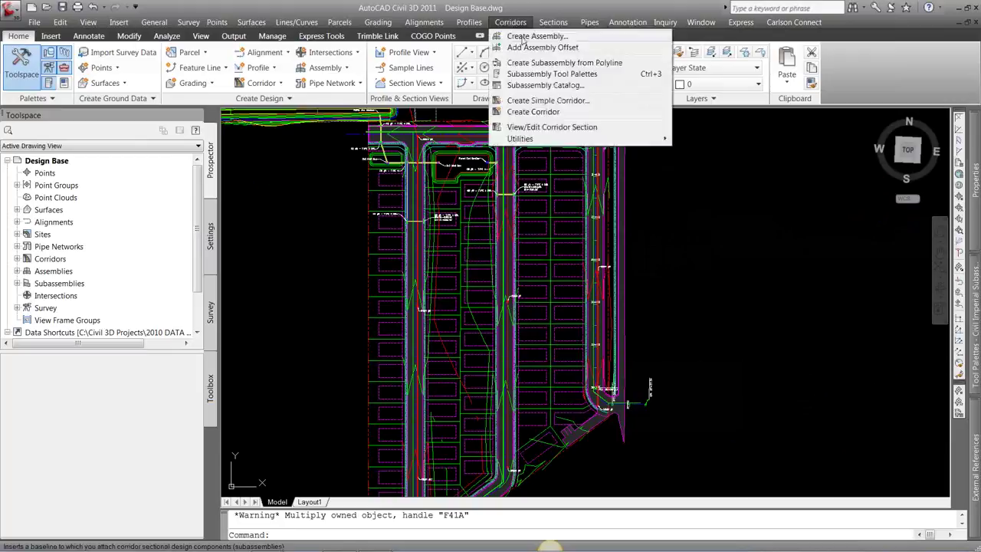
{"action": "left_click", "coordinate": [524, 36]}
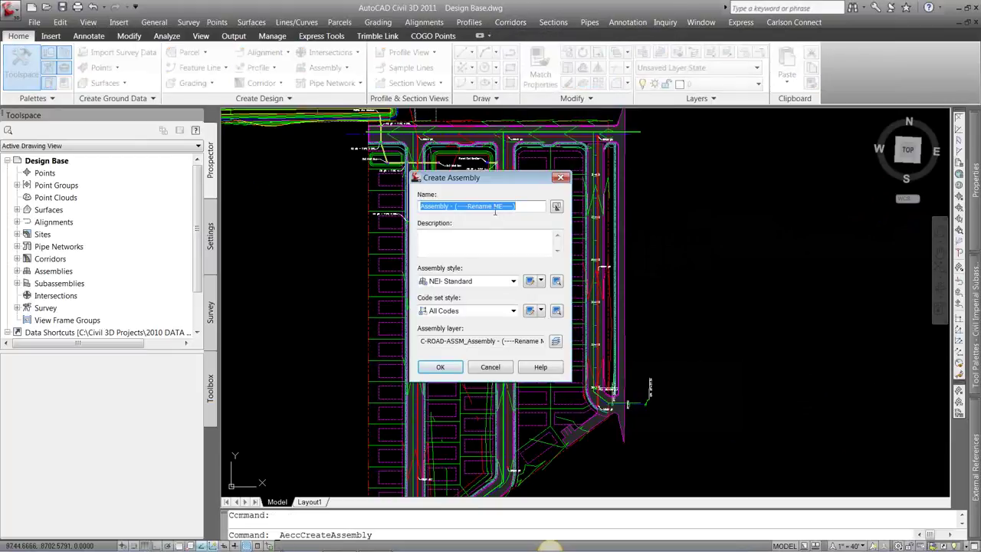
{"action": "type", "text": "Typical 56' ROW"}
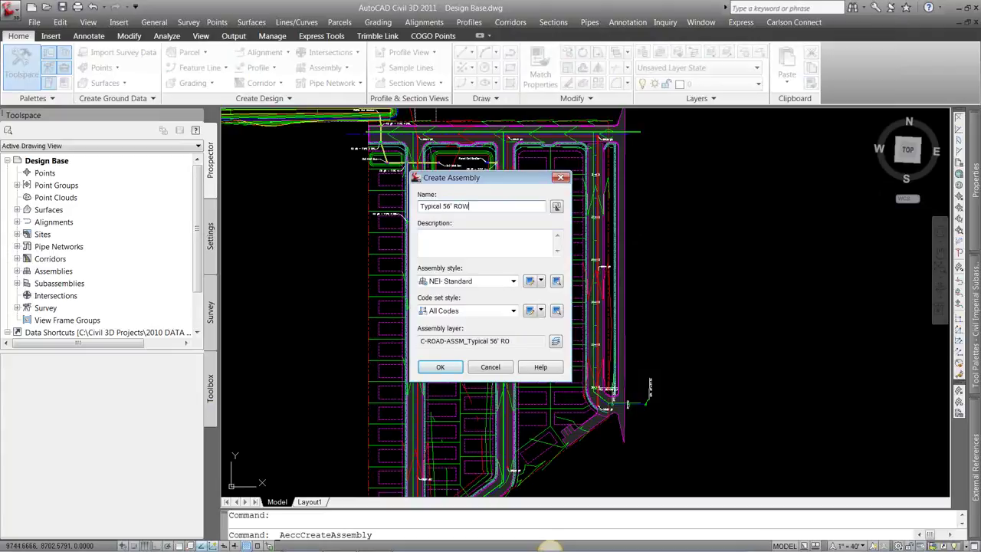
{"action": "left_click", "coordinate": [443, 283]}
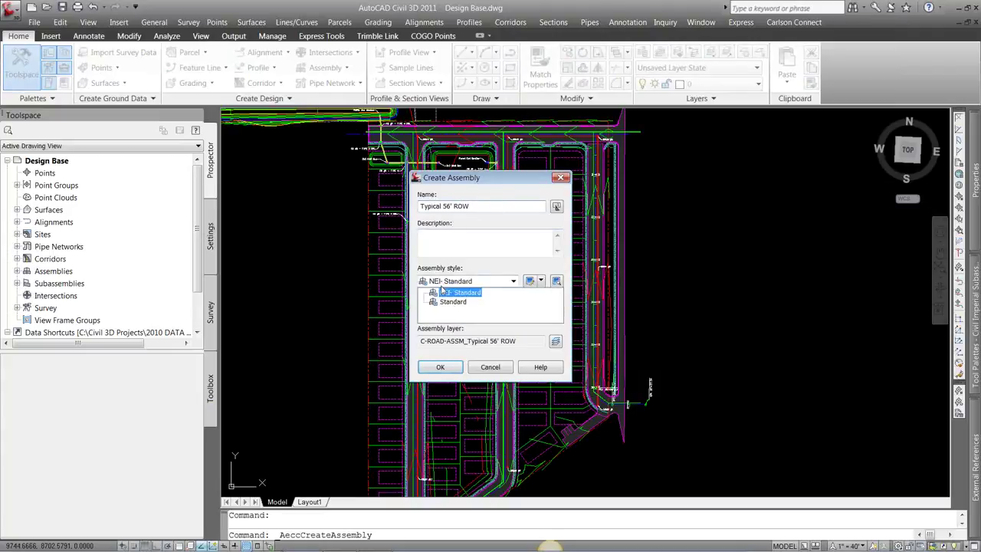
{"action": "left_click", "coordinate": [444, 292]}
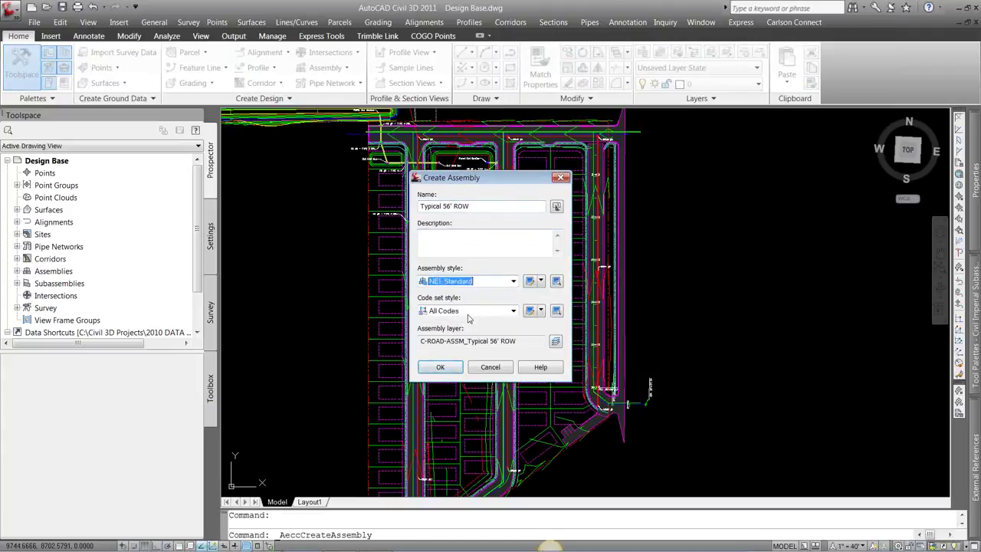
{"action": "left_click", "coordinate": [452, 368]}
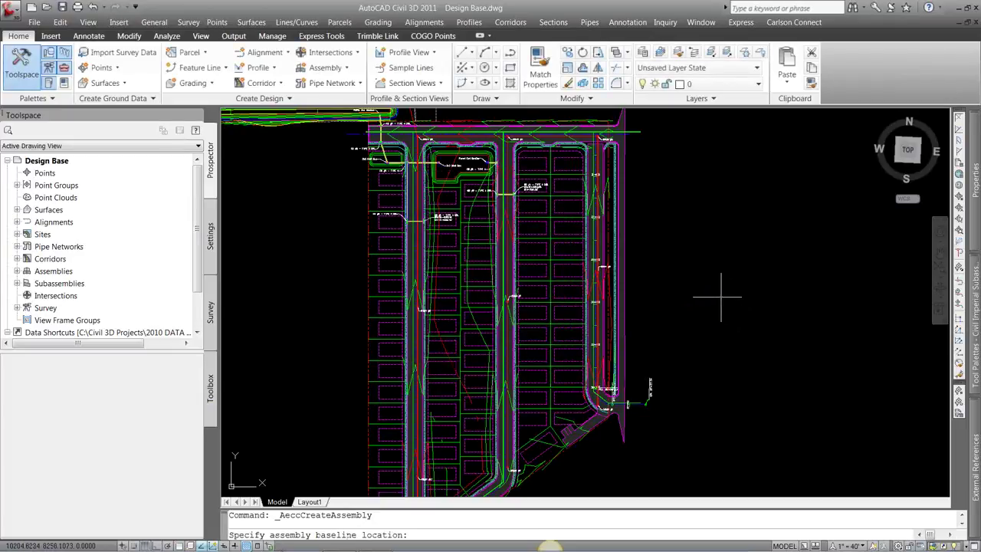
- Place the assembly baseline in an empty drawing area and center the view on it
{"action": "left_click", "coordinate": [726, 310]}
{"action": "scroll", "coordinate": [720, 314], "scroll_direction": "up", "scroll_amount": 5}
{"action": "mouse_move", "coordinate": [696, 324]}
{"action": "middle_mouse_down"}
{"action": "mouse_move", "coordinate": [603, 335]}
{"action": "mouse_move", "coordinate": [611, 323]}
{"action": "middle_mouse_up"}
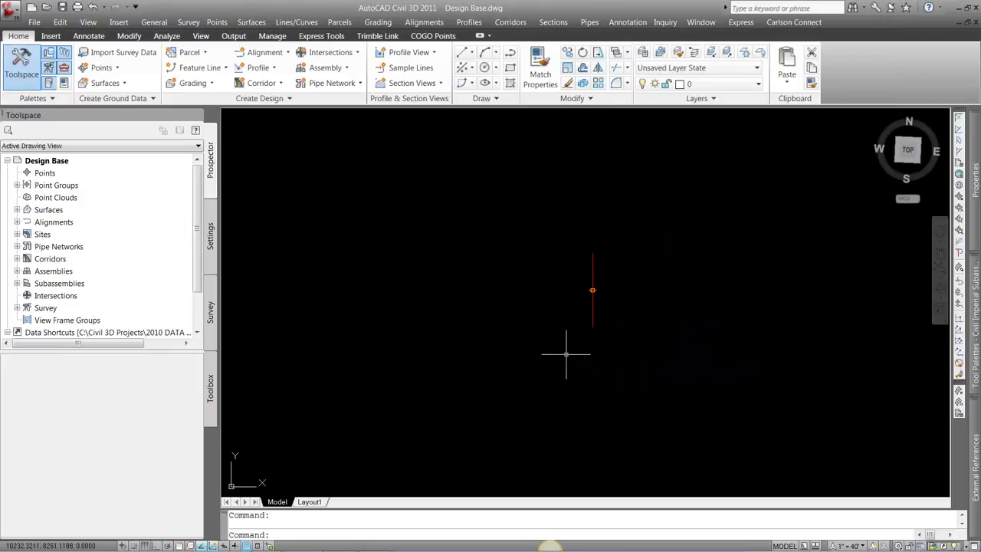
{"action": "mouse_move", "coordinate": [566, 354]}
- Browse the Basic, Shoulders, Medians, Curbs, Daylight and Generic subassembly palettes, ending on Lanes
{"action": "mouse_move", "coordinate": [968, 295]}
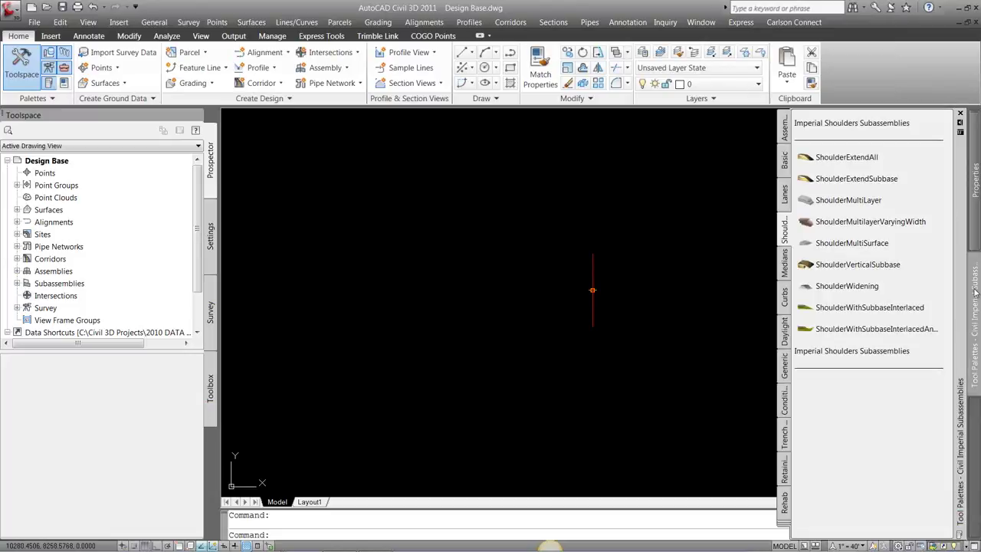
{"action": "left_click", "coordinate": [784, 163]}
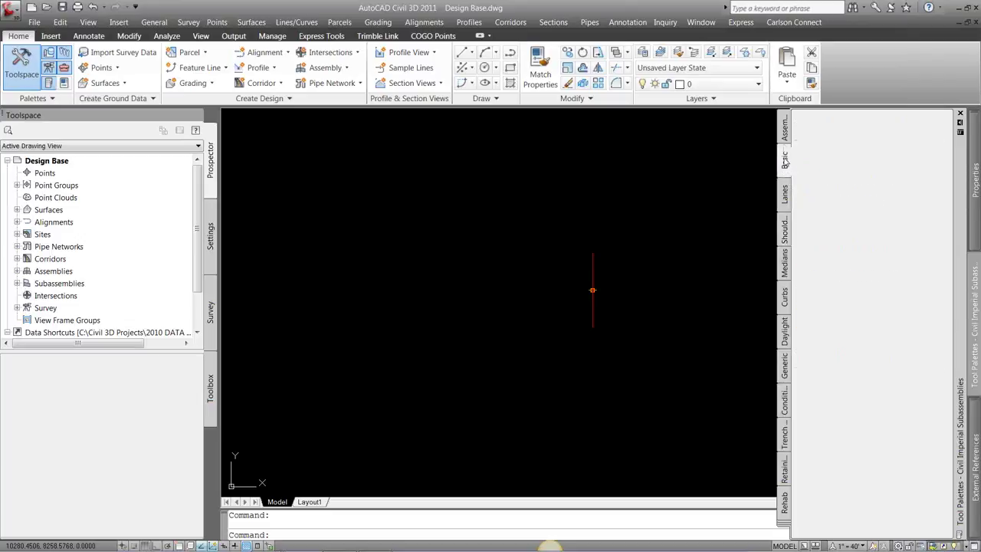
{"action": "left_click", "coordinate": [786, 194]}
{"action": "left_click", "coordinate": [785, 229]}
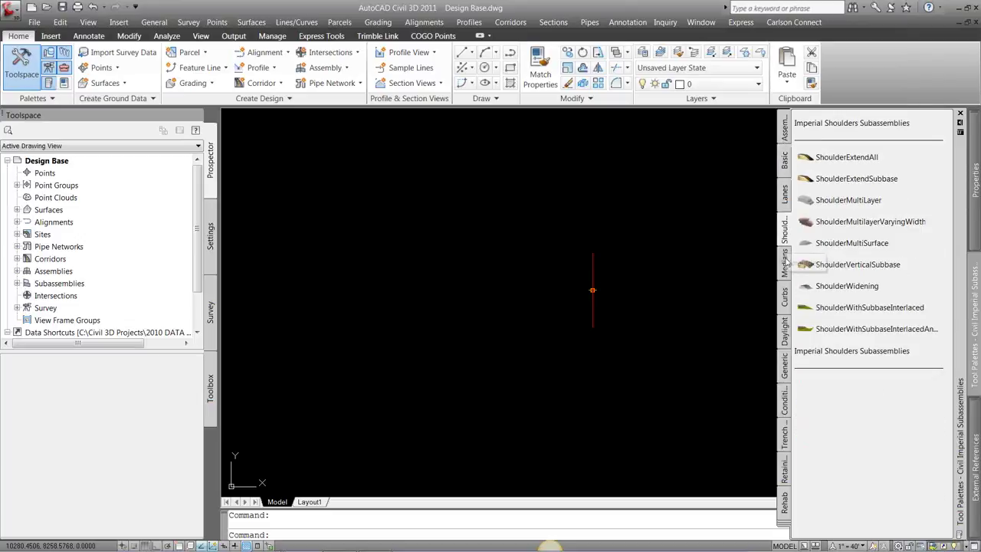
{"action": "left_click", "coordinate": [785, 261]}
{"action": "left_click", "coordinate": [785, 297]}
{"action": "left_click", "coordinate": [785, 337]}
{"action": "left_click", "coordinate": [784, 362]}
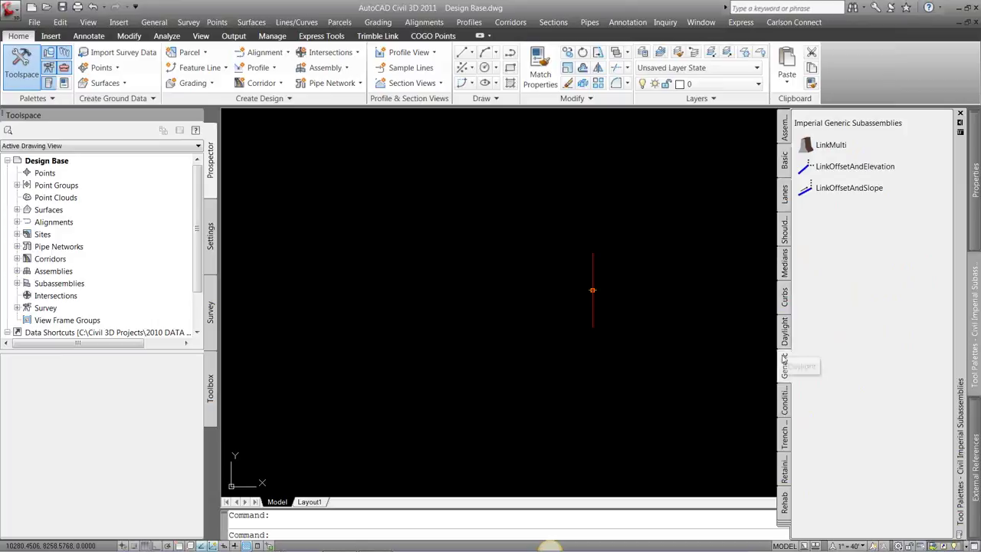
{"action": "left_click", "coordinate": [785, 194]}
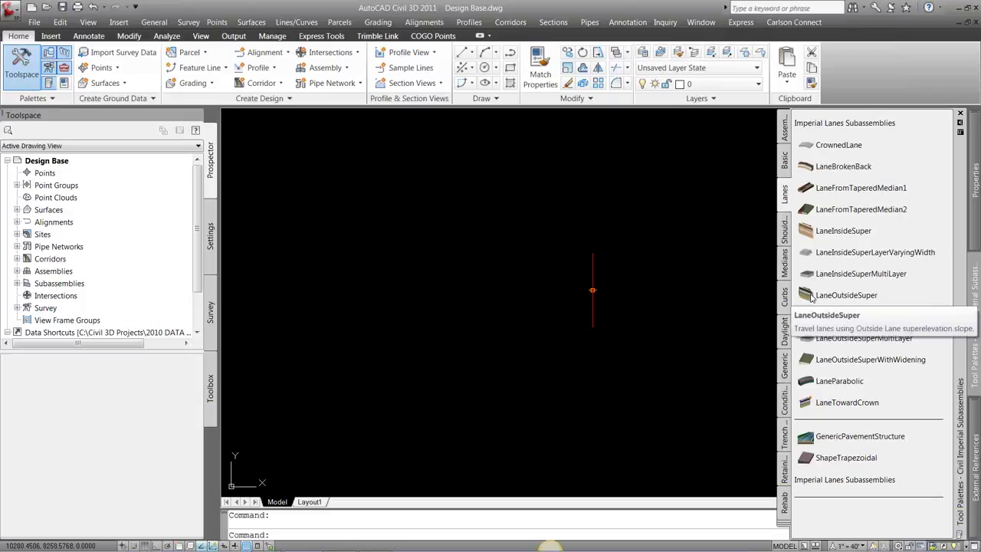
- Pick LaneOutsideSuper and set width 18', Pave2 depth 0, base 7" and sub-base 13"
{"action": "left_click", "coordinate": [811, 297]}
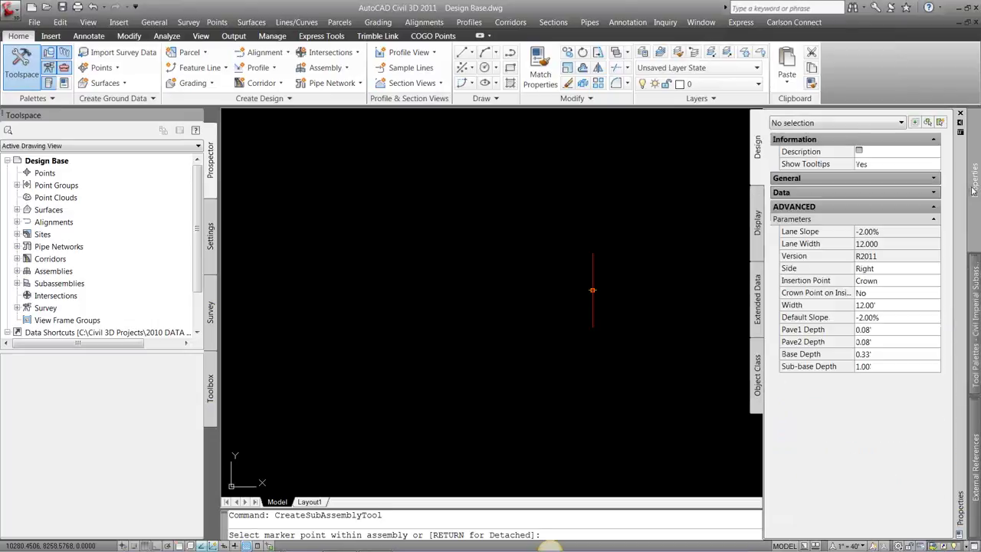
{"action": "left_click", "coordinate": [887, 305]}
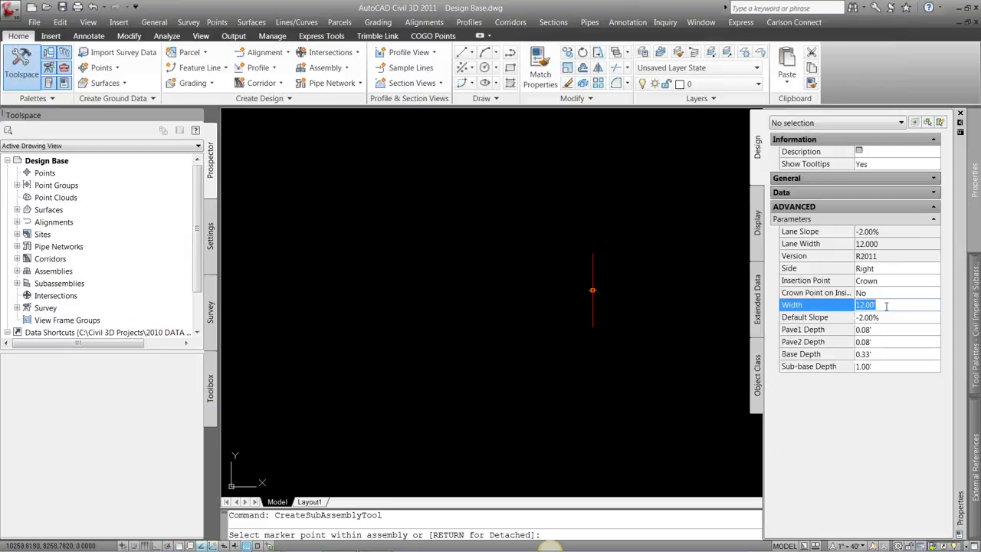
{"action": "type", "text": "18"}
{"action": "left_click", "coordinate": [873, 330]}
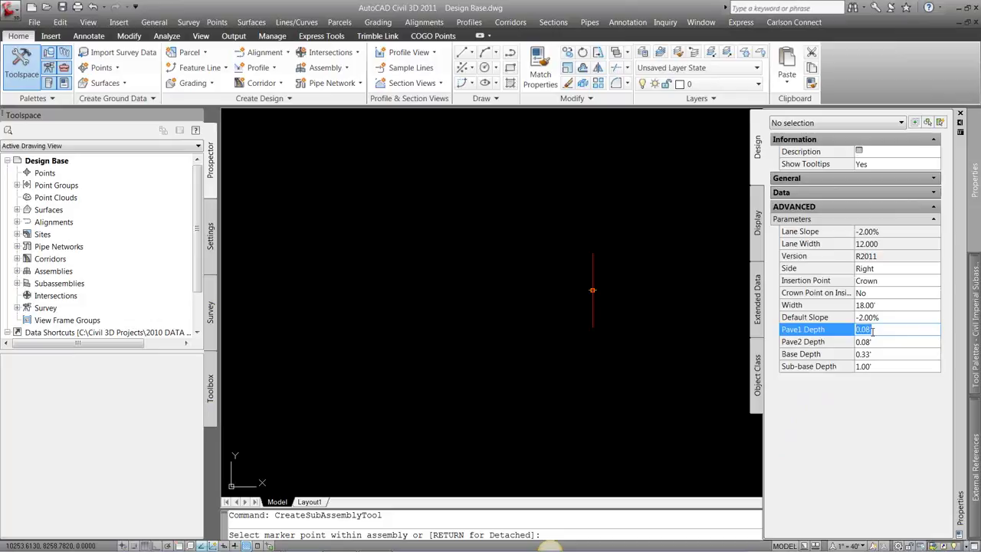
{"action": "key", "text": "BackSpace"}
{"action": "left_click", "coordinate": [874, 342]}
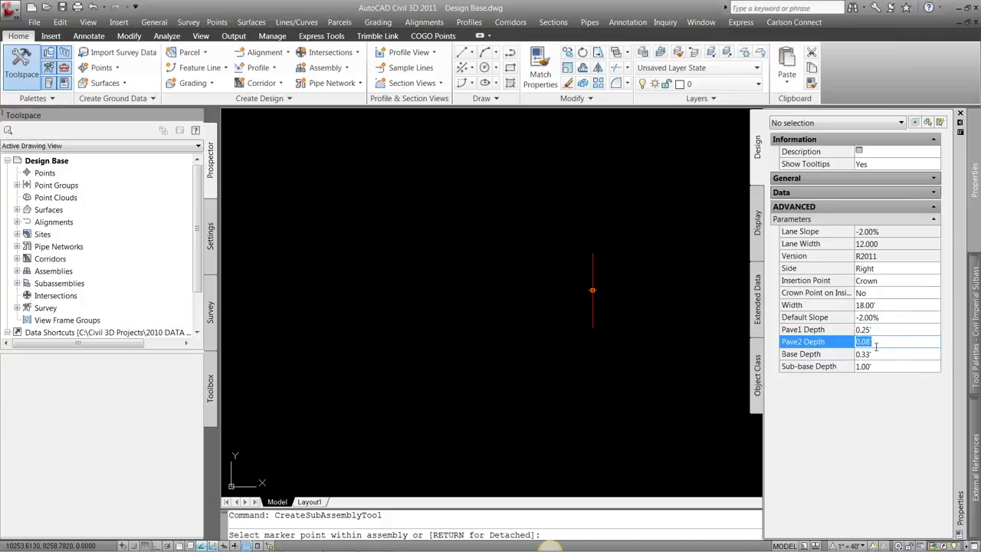
{"action": "type", "text": "0"}
{"action": "left_click", "coordinate": [874, 353]}
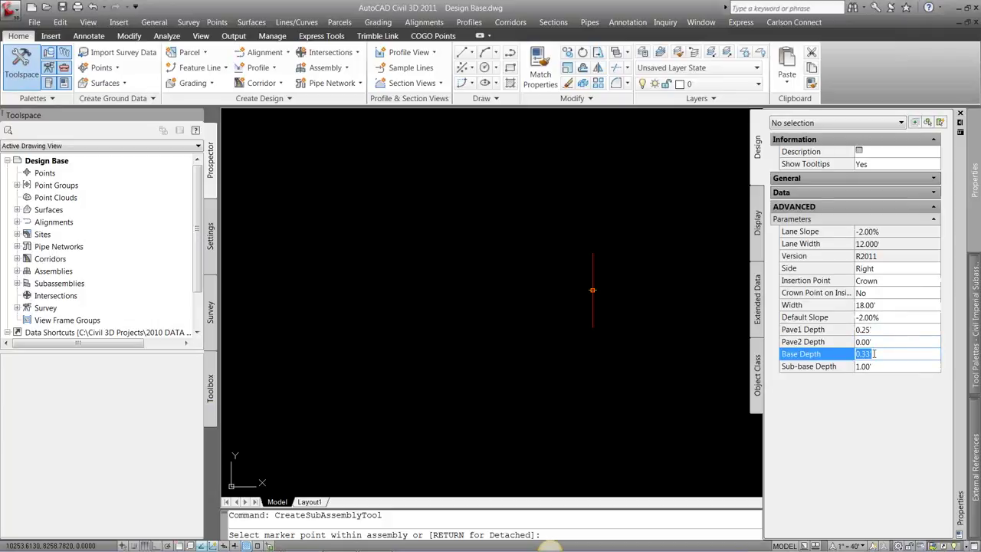
{"action": "type", "text": "7"}
{"action": "key", "text": "Tab"}
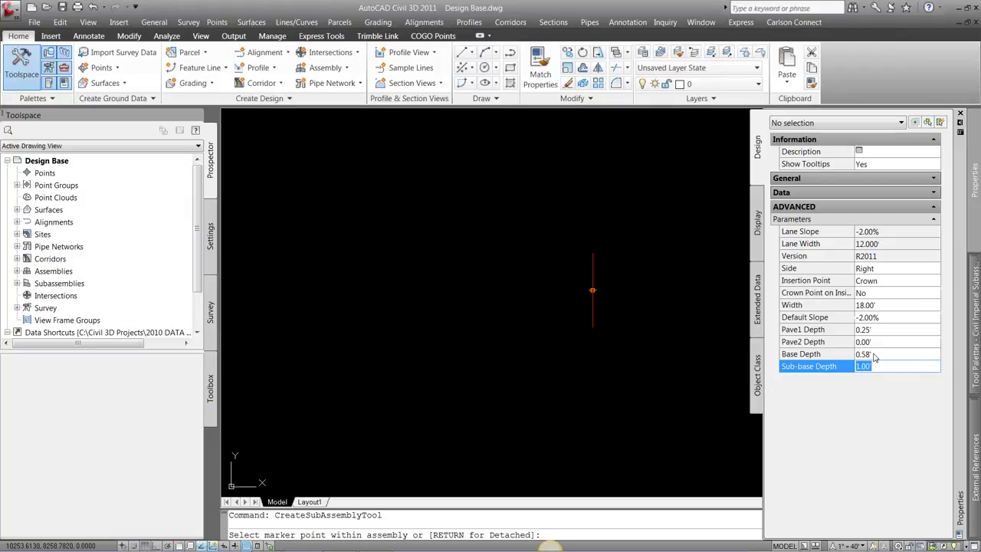
{"action": "type", "text": "13"}
{"action": "key", "text": "Return"}
- Keep Crown as the insertion point and attach the lane right of the assembly baseline
{"action": "left_click", "coordinate": [880, 282]}
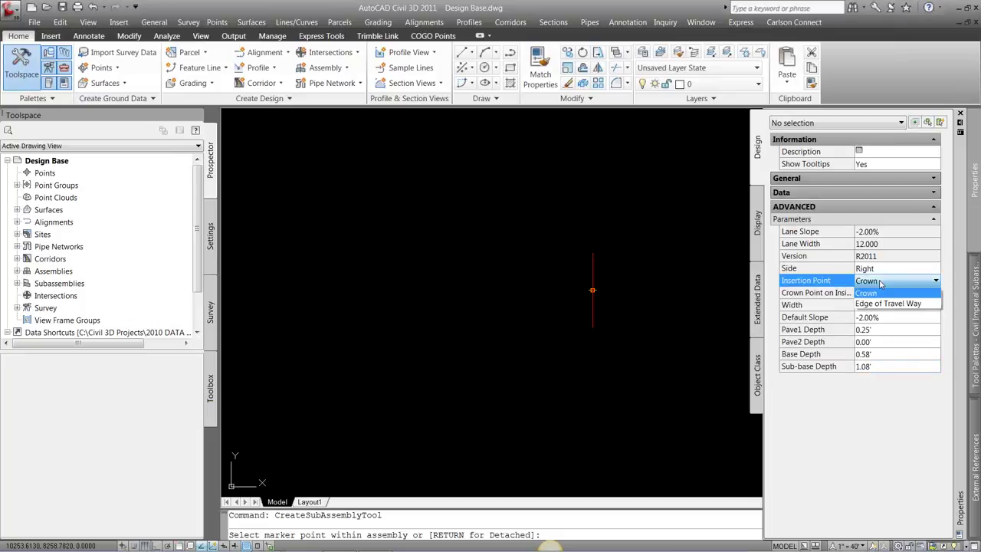
{"action": "left_click", "coordinate": [883, 292]}
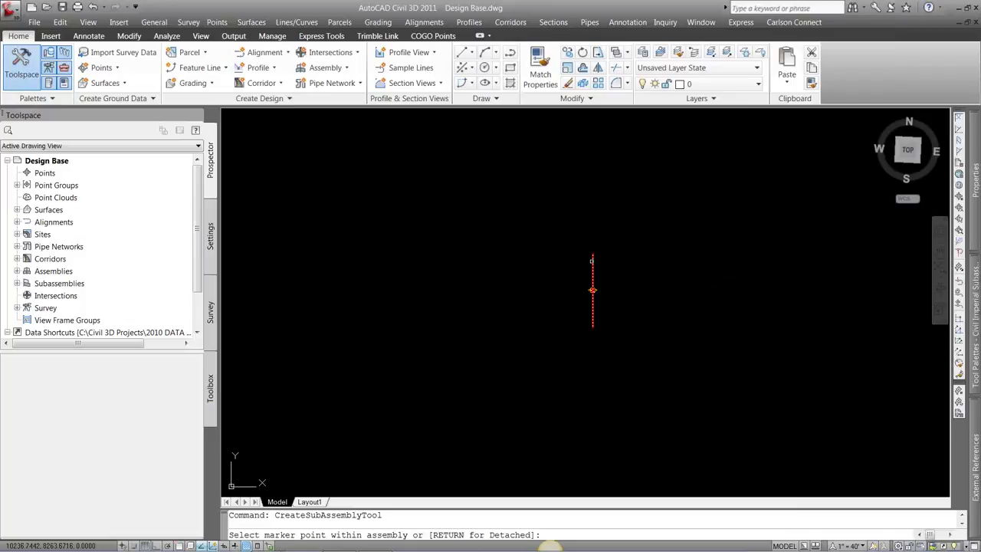
{"action": "left_click", "coordinate": [592, 261]}
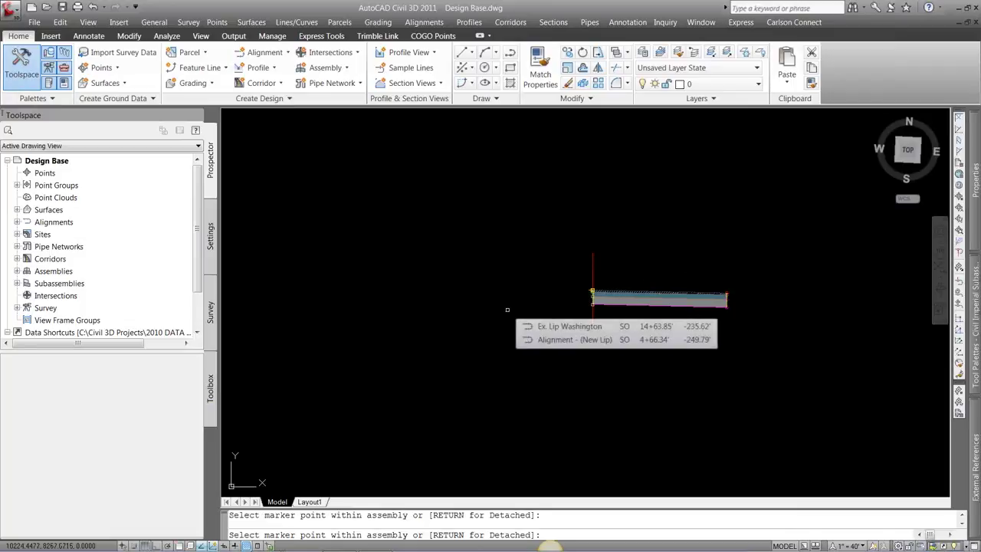
{"action": "key", "text": "Escape"}
{"action": "middle_click_drag", "start_coordinate": [712, 296], "coordinate": [552, 305]}
{"action": "scroll", "coordinate": [552, 305], "scroll_direction": "up", "scroll_amount": 3}
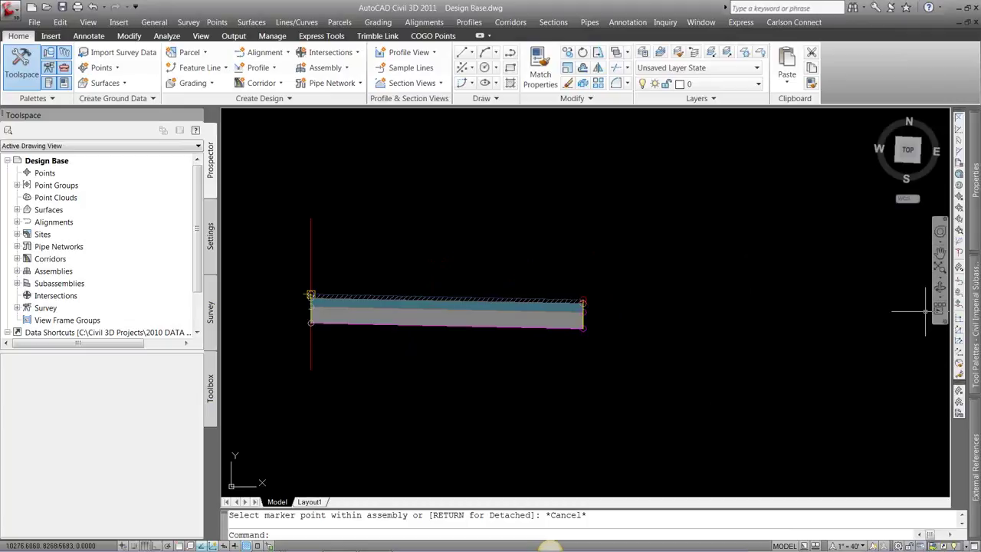
{"action": "mouse_move", "coordinate": [976, 311]}
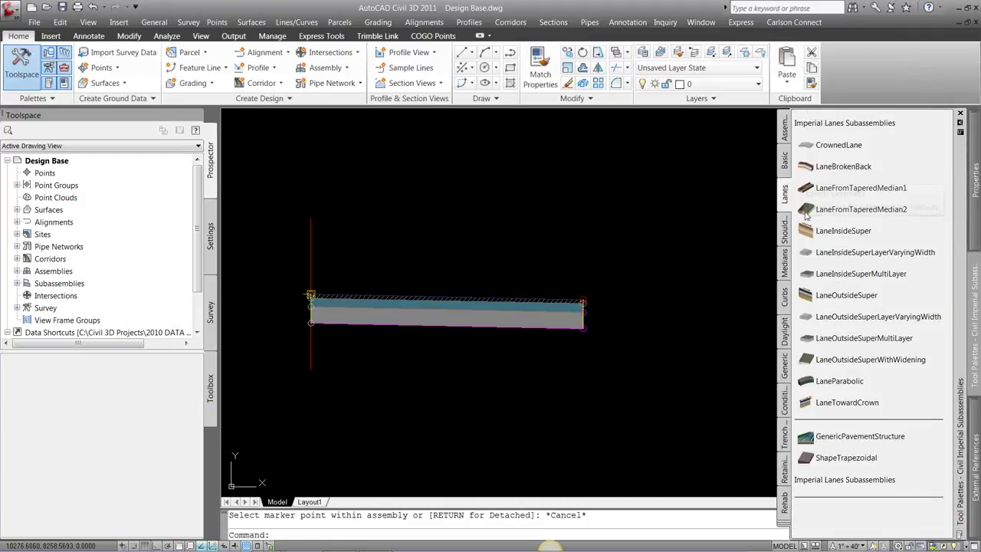
- Start placing UrbanCurbGutterGeneral from the Curbs palette and review its properties
{"action": "left_click", "coordinate": [786, 295]}
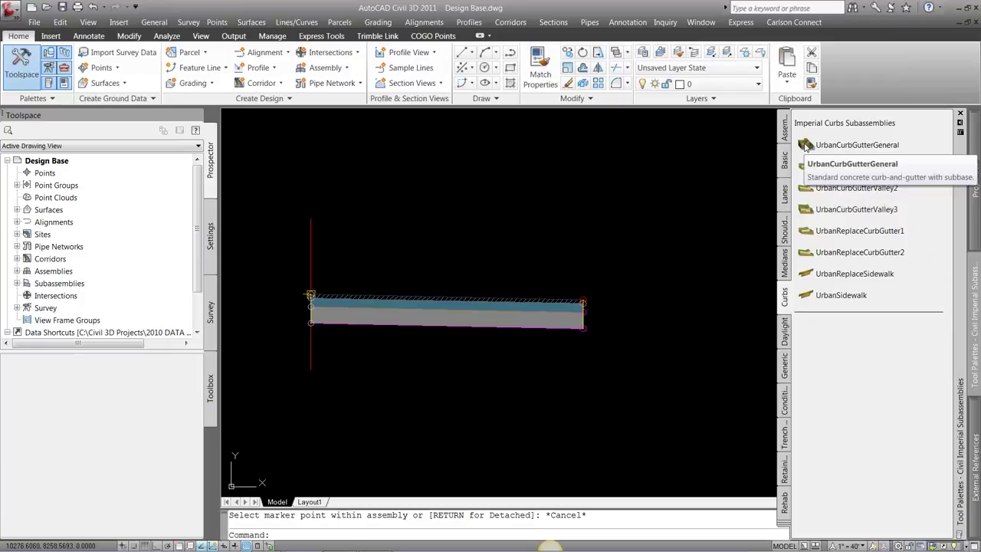
{"action": "left_click", "coordinate": [805, 146]}
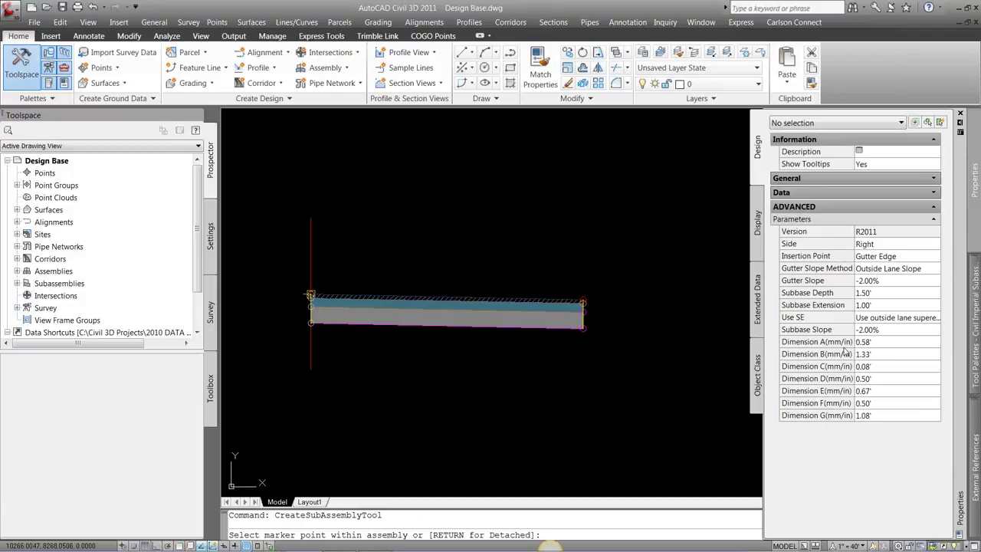
{"action": "mouse_move", "coordinate": [844, 349]}
{"action": "left_click", "coordinate": [973, 321]}
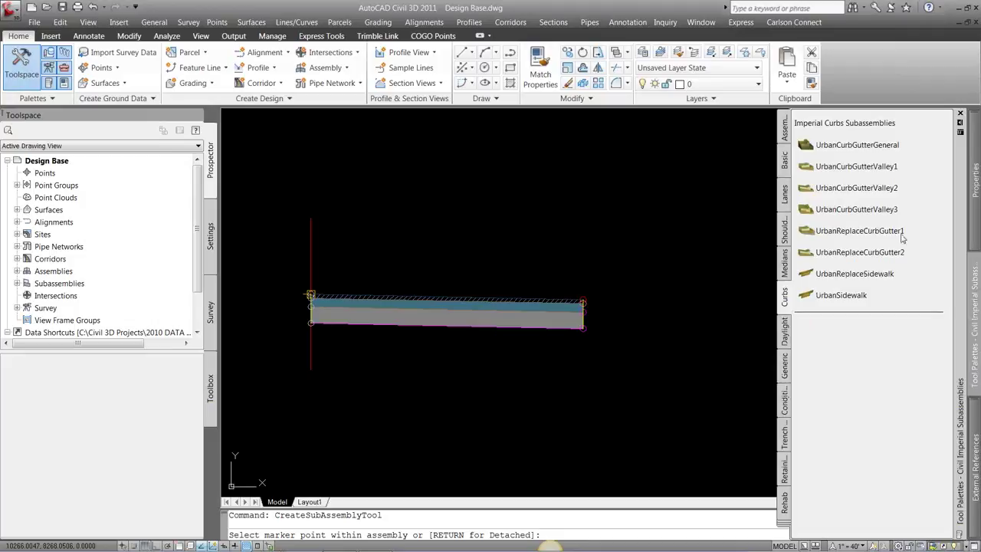
{"action": "right_click", "coordinate": [813, 148]}
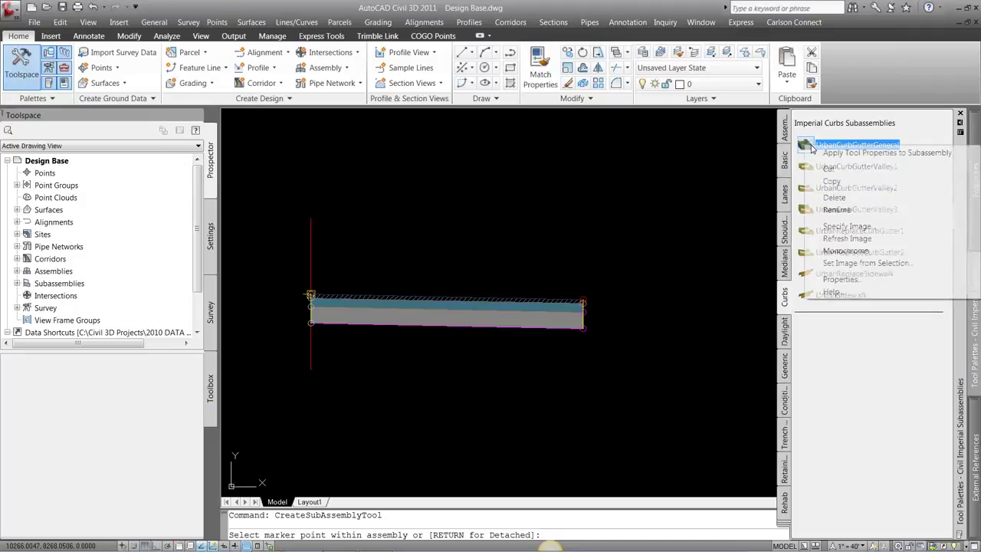
{"action": "left_click", "coordinate": [842, 298]}
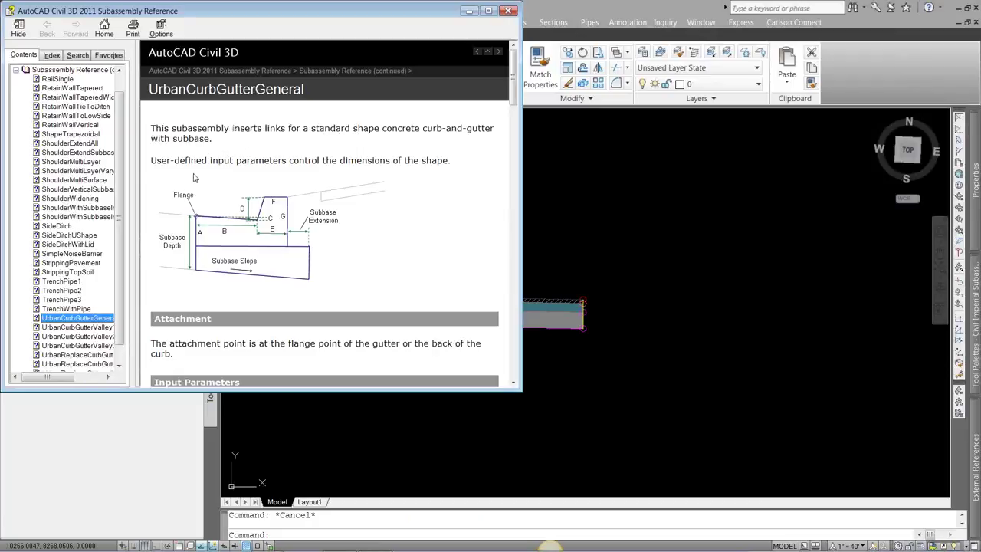
{"action": "left_click", "coordinate": [200, 239]}
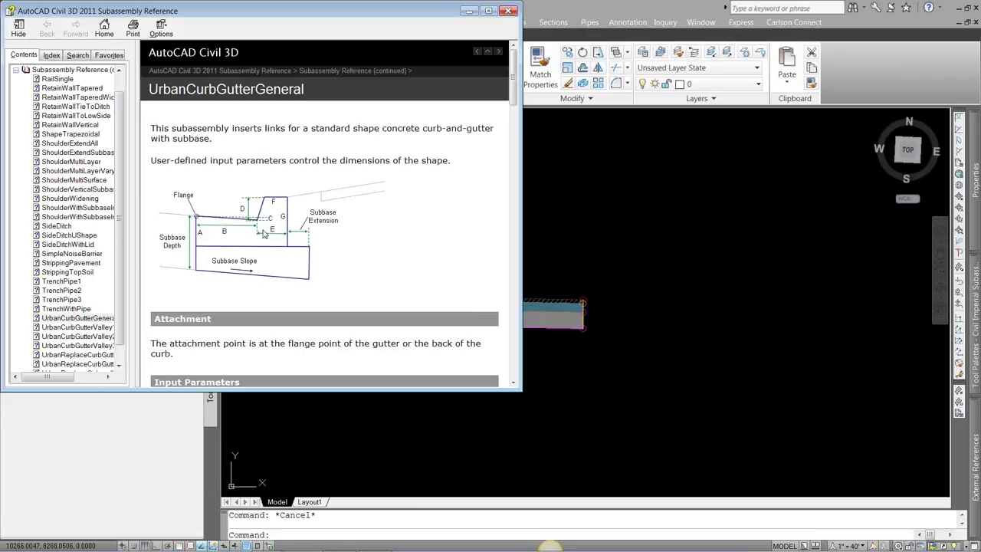
{"action": "left_click", "coordinate": [509, 11]}
{"action": "mouse_move", "coordinate": [970, 289]}
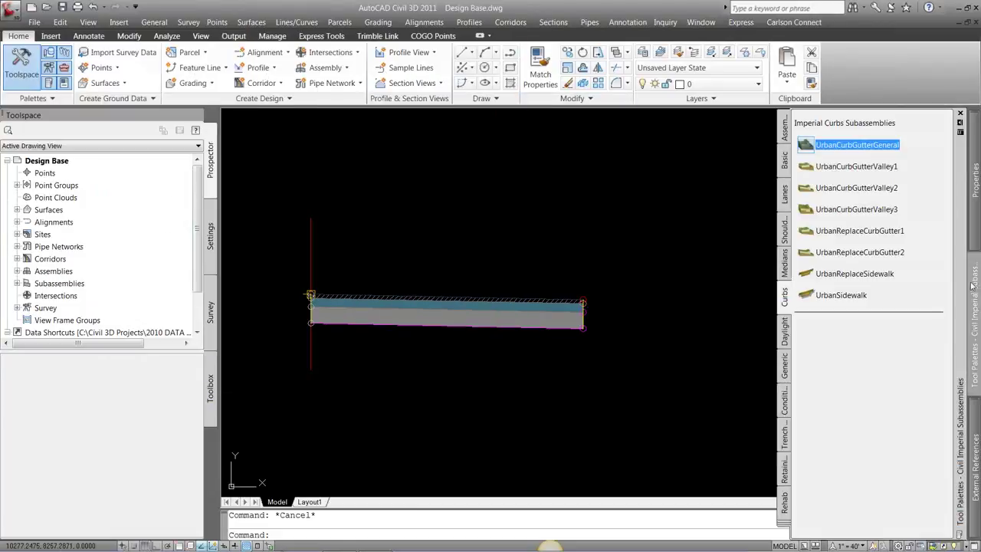
- Attach an UrbanCurbGutterGeneral curb and gutter at the lane's outer end
{"action": "left_click", "coordinate": [822, 154]}
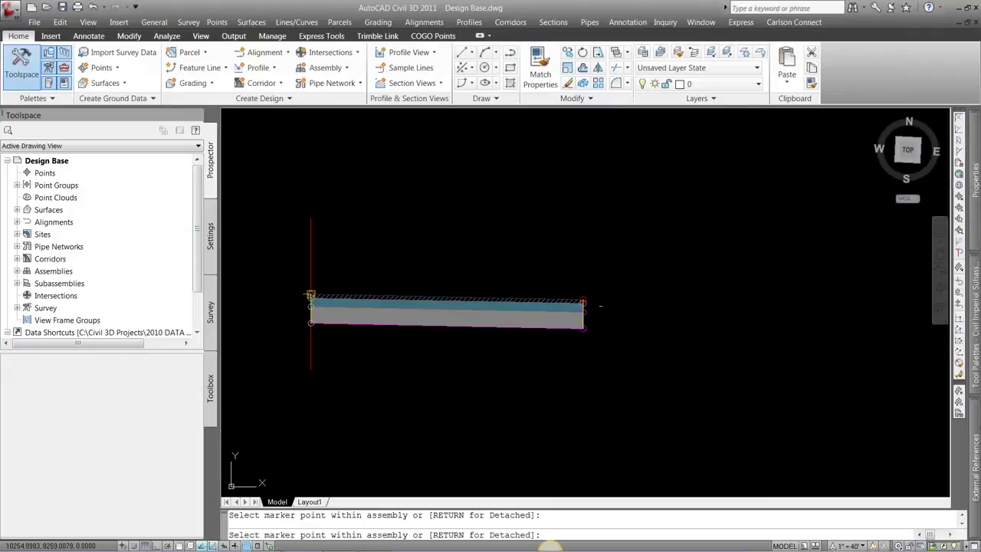
{"action": "scroll", "coordinate": [597, 309], "scroll_direction": "up", "scroll_amount": 3}
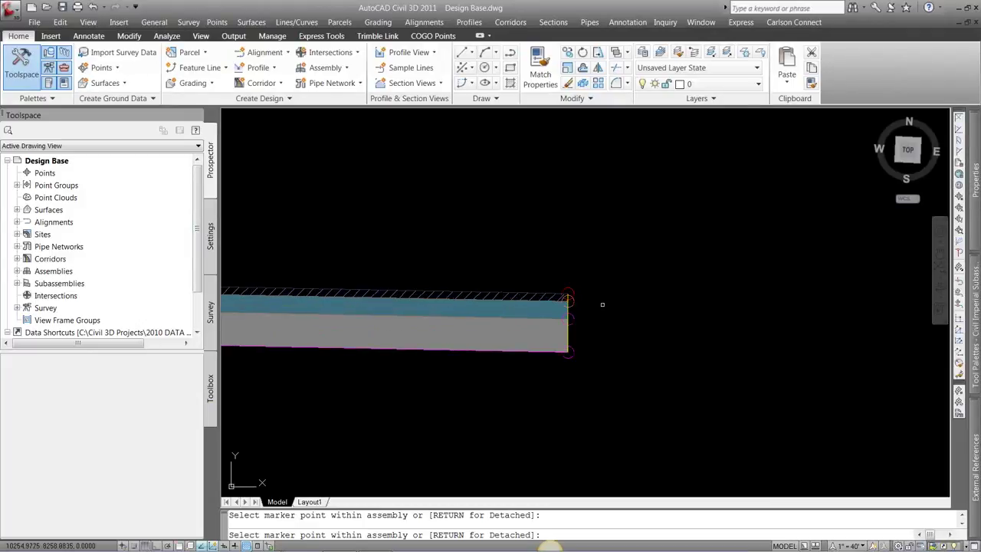
{"action": "scroll", "coordinate": [603, 304], "scroll_direction": "up", "scroll_amount": 2}
{"action": "scroll", "coordinate": [575, 295], "scroll_direction": "up", "scroll_amount": 2}
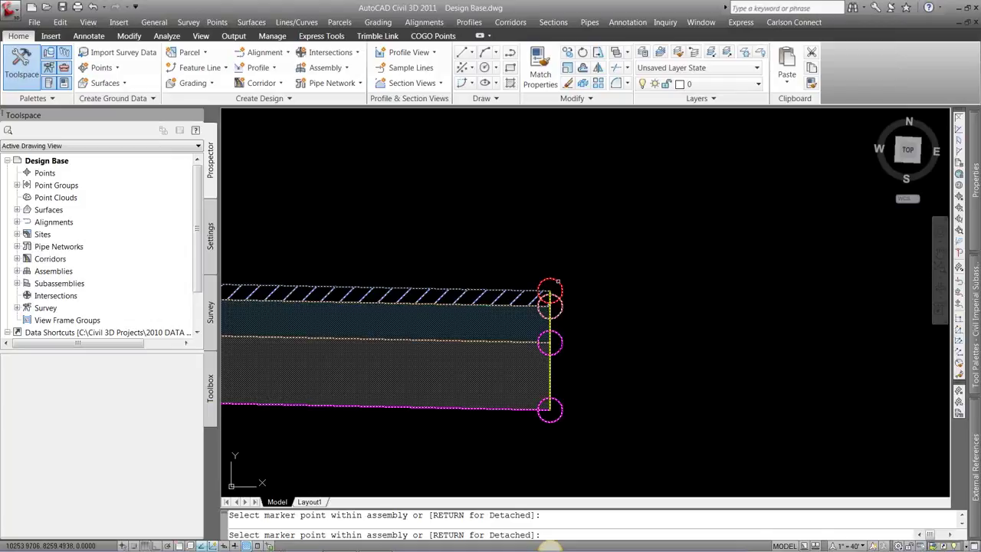
{"action": "scroll", "coordinate": [627, 253], "scroll_direction": "down", "scroll_amount": 5}
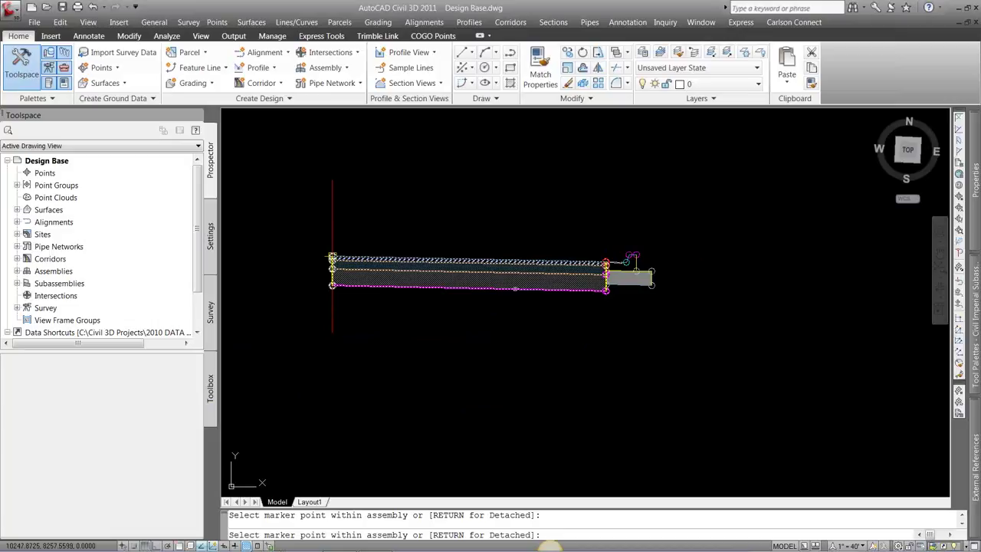
{"action": "left_click", "coordinate": [516, 289]}
{"action": "key", "text": "Escape"}
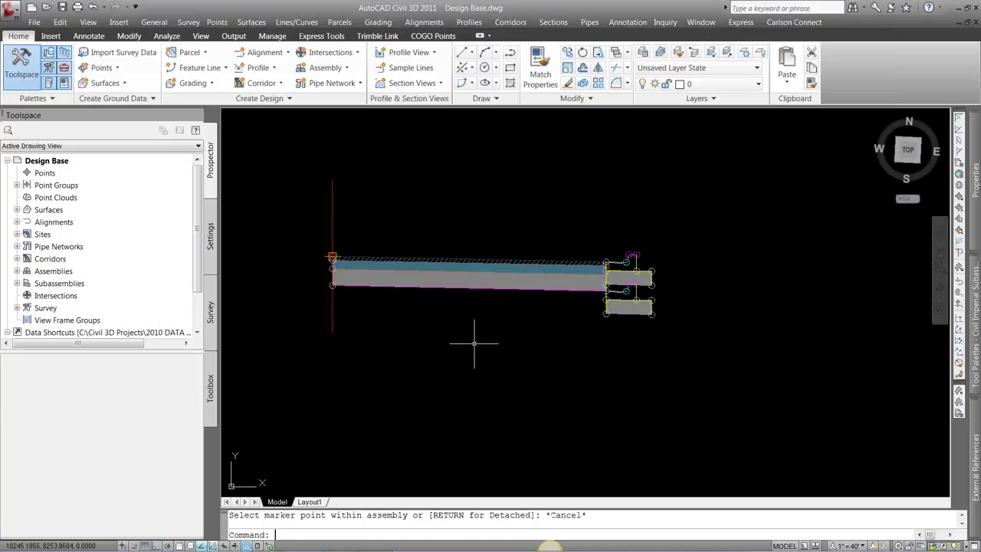
- Select the duplicate lower curb and delete it
{"action": "left_click", "coordinate": [617, 326]}
{"action": "left_click", "coordinate": [615, 313]}
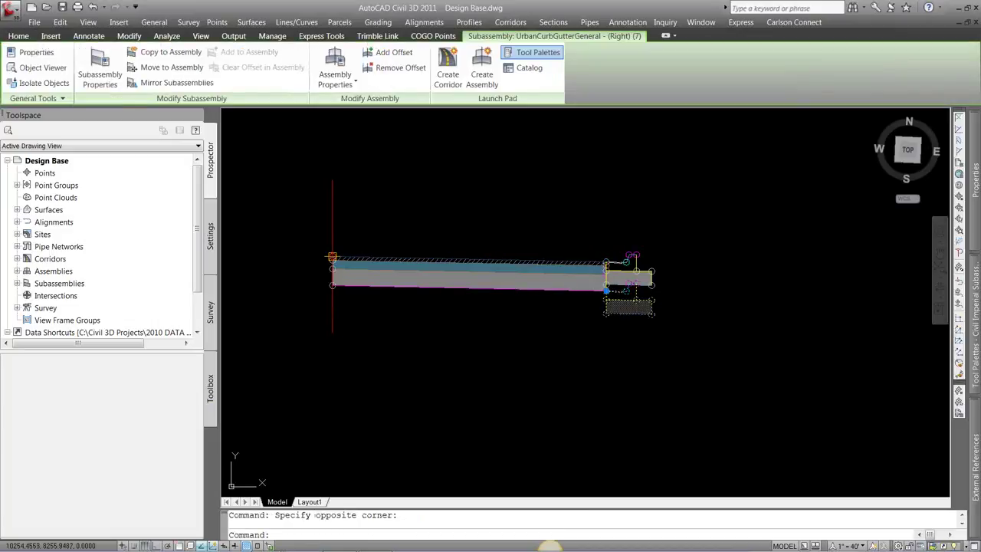
{"action": "key", "text": "Delete"}
{"action": "mouse_move", "coordinate": [620, 313]}
{"action": "middle_mouse_down"}
{"action": "mouse_move", "coordinate": [594, 307]}
{"action": "mouse_move", "coordinate": [618, 332]}
{"action": "middle_mouse_up"}
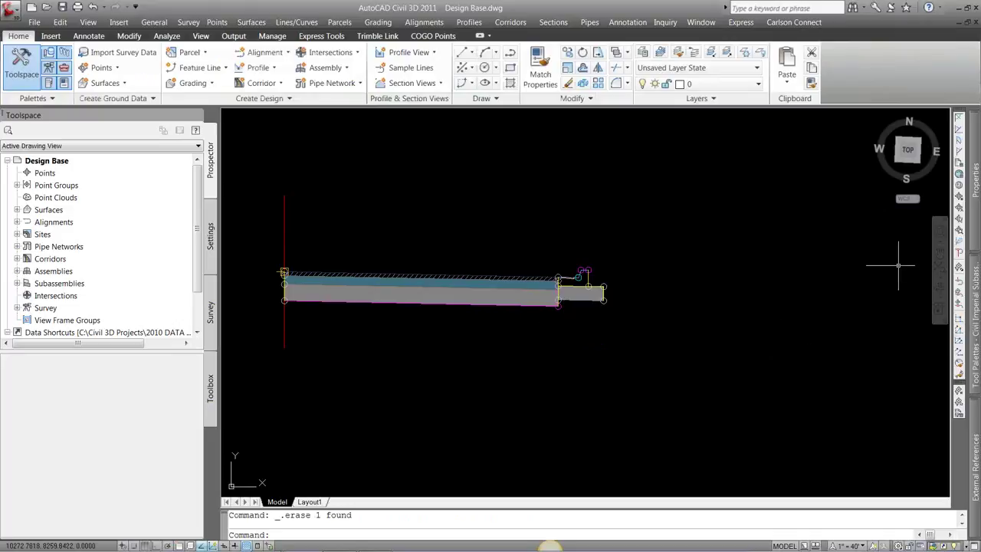
- Start the UrbanSidewalk subassembly and set its inside boulevard width to 0.50'
{"action": "mouse_move", "coordinate": [976, 318]}
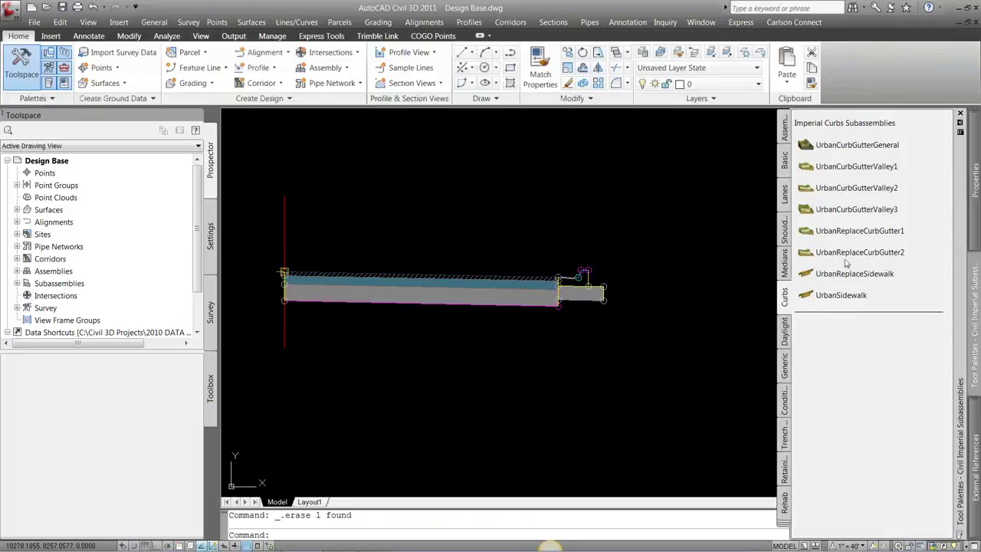
{"action": "left_click", "coordinate": [912, 251]}
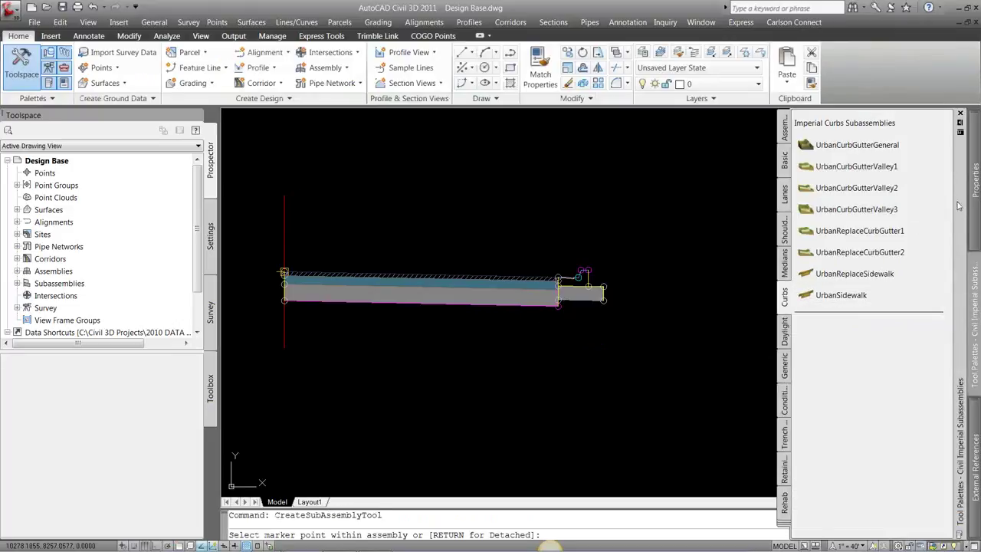
{"action": "mouse_move", "coordinate": [972, 202]}
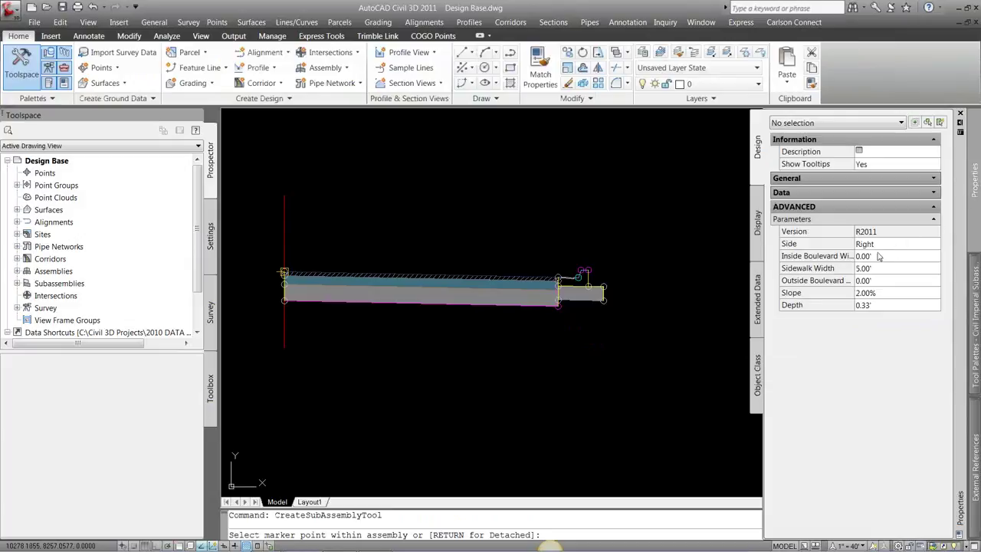
{"action": "left_click", "coordinate": [876, 257]}
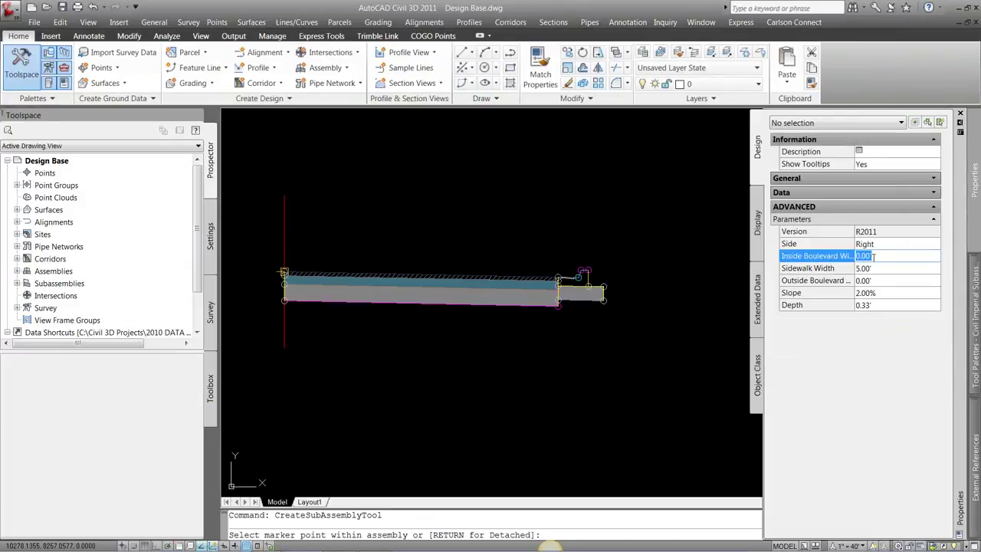
{"action": "type", "text": "6\""}
{"action": "key", "text": "Tab"}
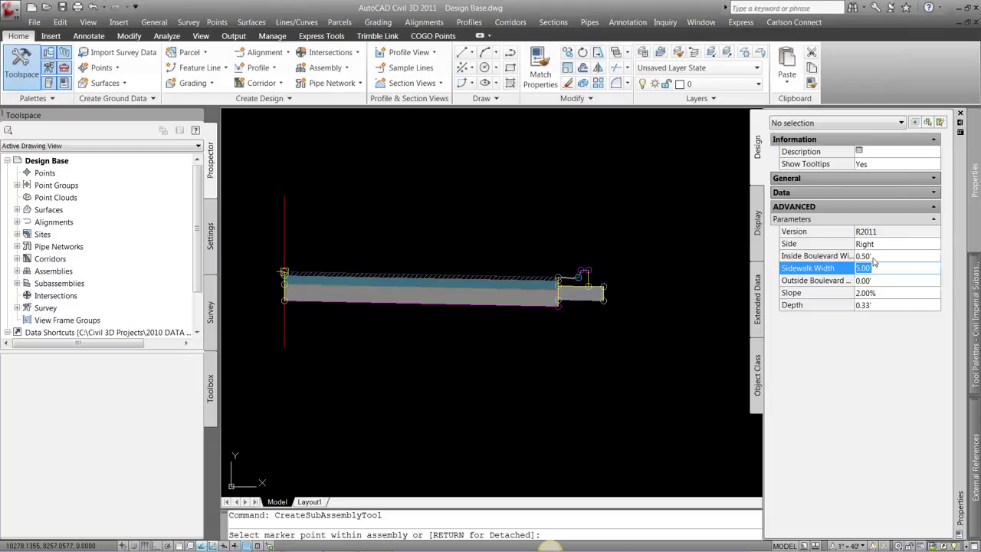
- Set the sidewalk's outside boulevard width to 2.00' and depth to 0.50', then finish placing
{"action": "left_click", "coordinate": [872, 281]}
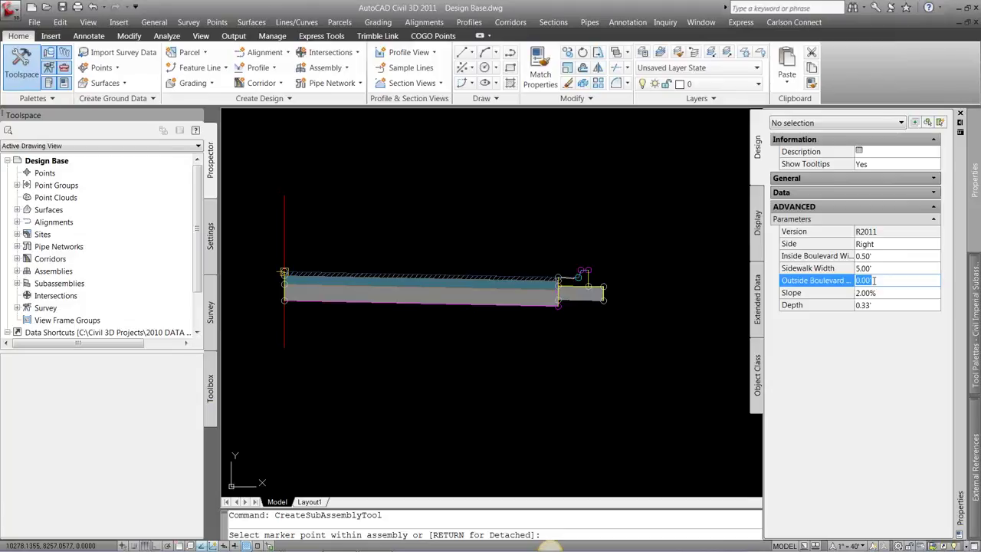
{"action": "type", "text": "2"}
{"action": "left_click", "coordinate": [876, 307]}
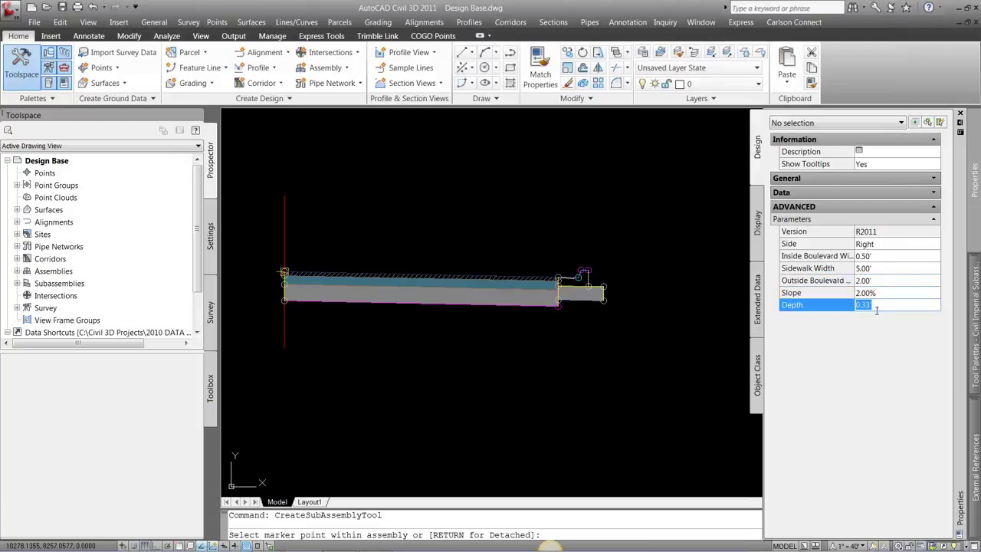
{"action": "left_click", "coordinate": [877, 294]}
{"action": "left_click", "coordinate": [874, 305]}
{"action": "type", "text": "6"}
{"action": "key", "text": "Return"}
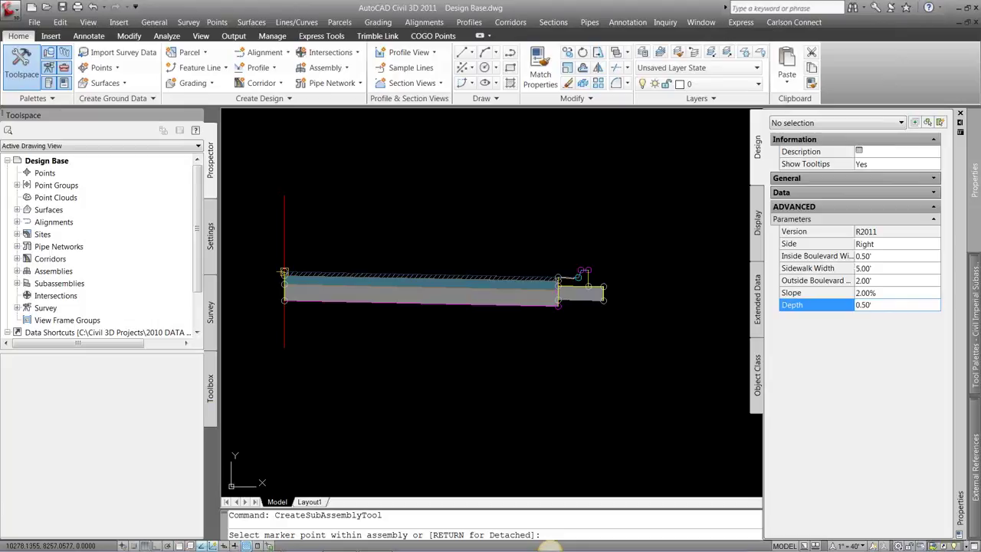
{"action": "scroll", "coordinate": [583, 265], "scroll_direction": "up", "scroll_amount": 5}
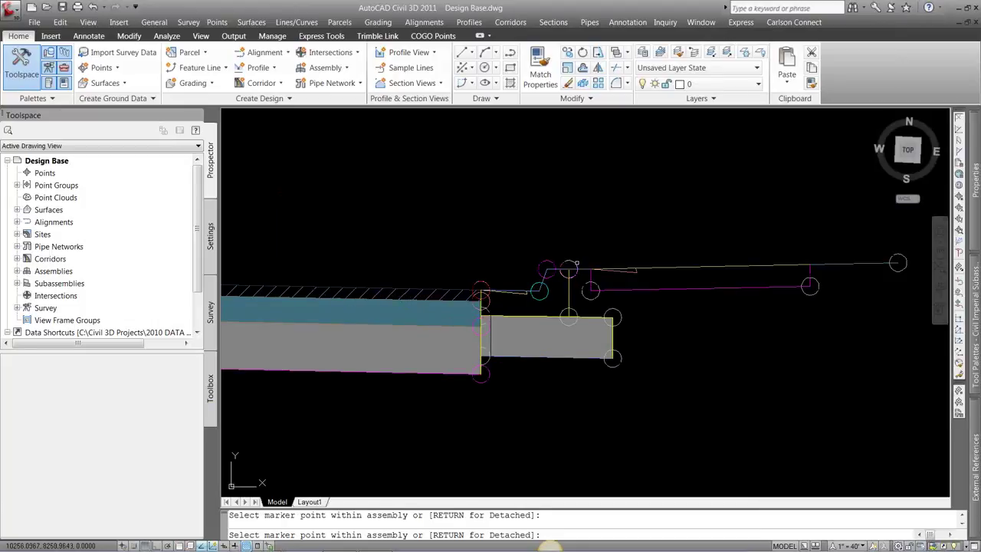
{"action": "scroll", "coordinate": [644, 306], "scroll_direction": "down", "scroll_amount": 4}
{"action": "scroll", "coordinate": [644, 307], "scroll_direction": "up", "scroll_amount": 2}
{"action": "key", "text": "Escape"}
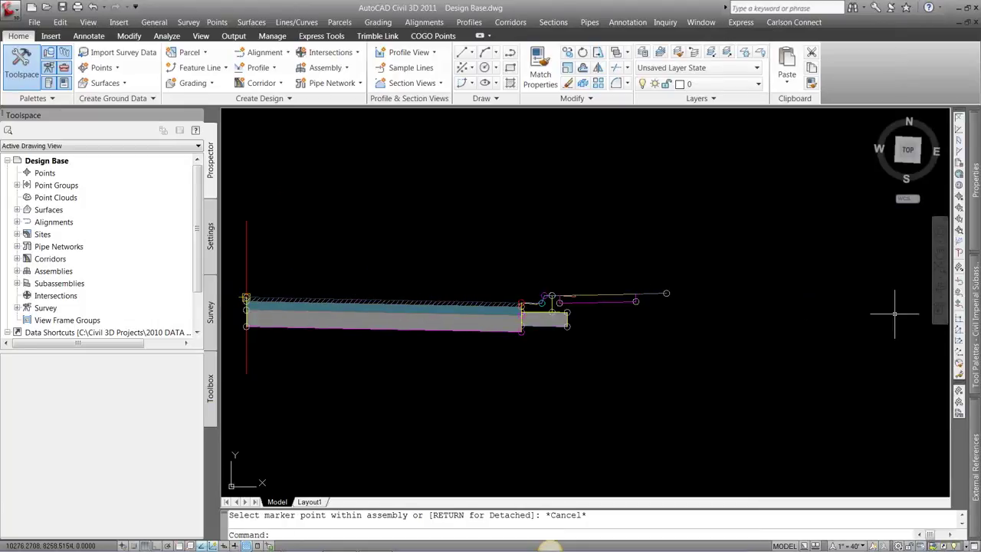
- Attach a Daylight subassembly with 6.000:1 slopes at the sidewalk's outer end
{"action": "mouse_move", "coordinate": [974, 314]}
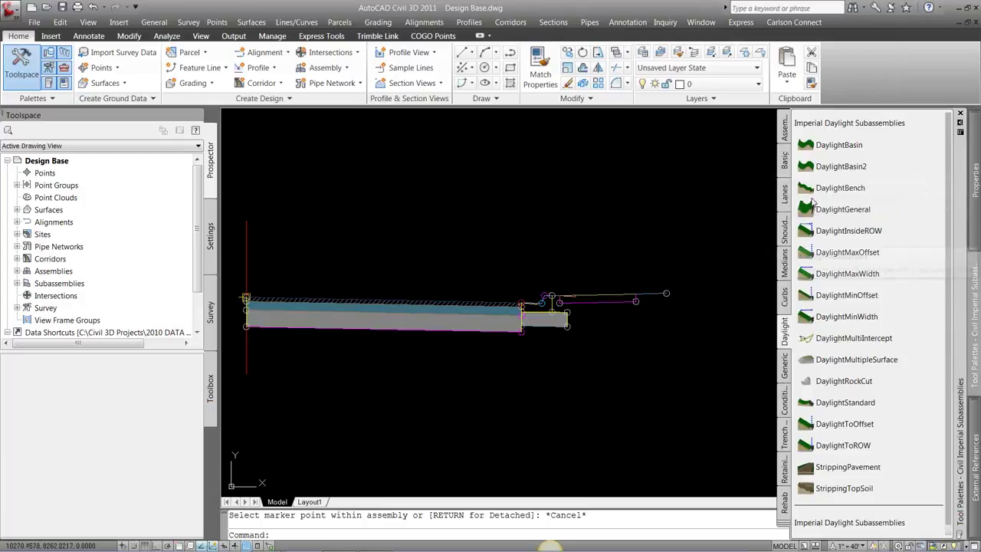
{"action": "left_click", "coordinate": [811, 148]}
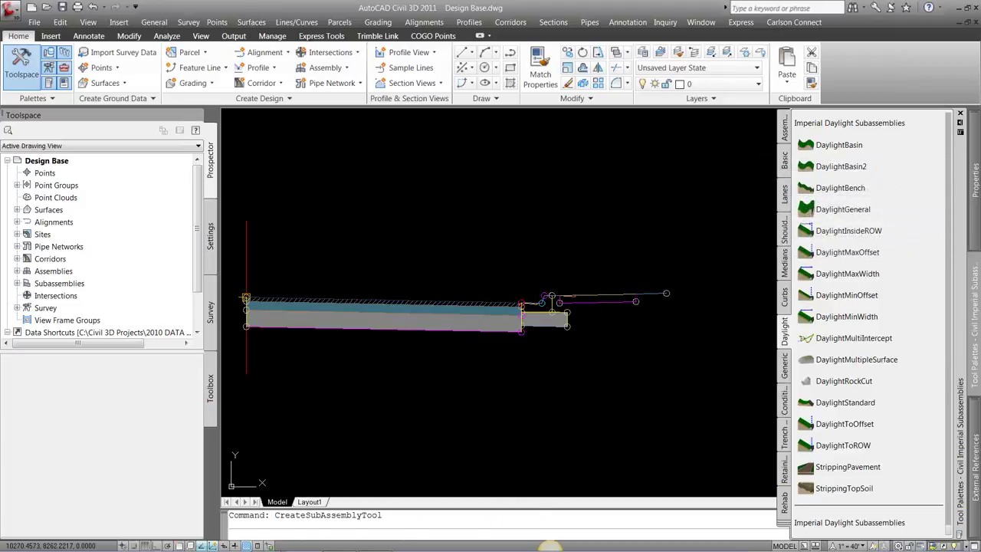
{"action": "scroll", "coordinate": [696, 297], "scroll_direction": "up", "scroll_amount": 2}
{"action": "left_click", "coordinate": [636, 291]}
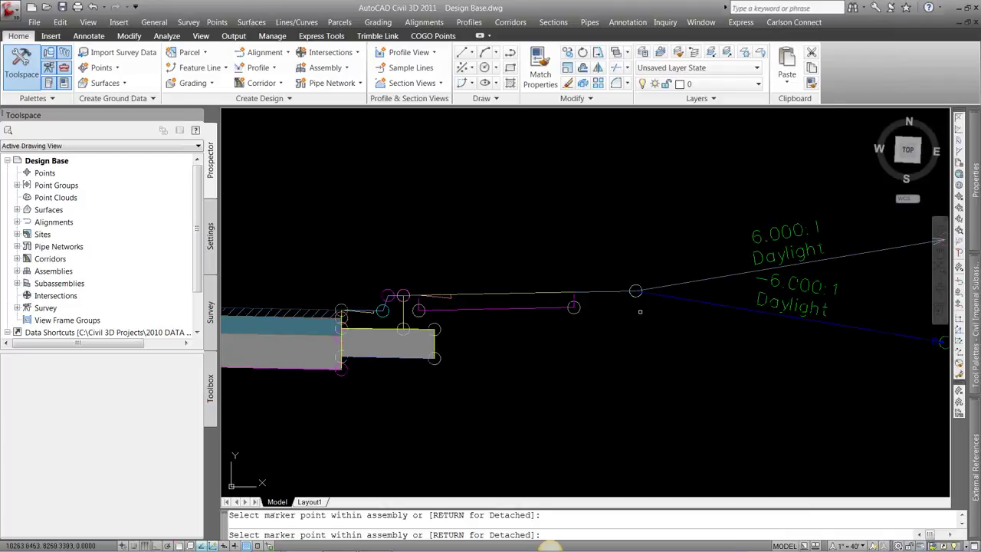
{"action": "scroll", "coordinate": [653, 306], "scroll_direction": "down", "scroll_amount": 4}
{"action": "key", "text": "Escape"}
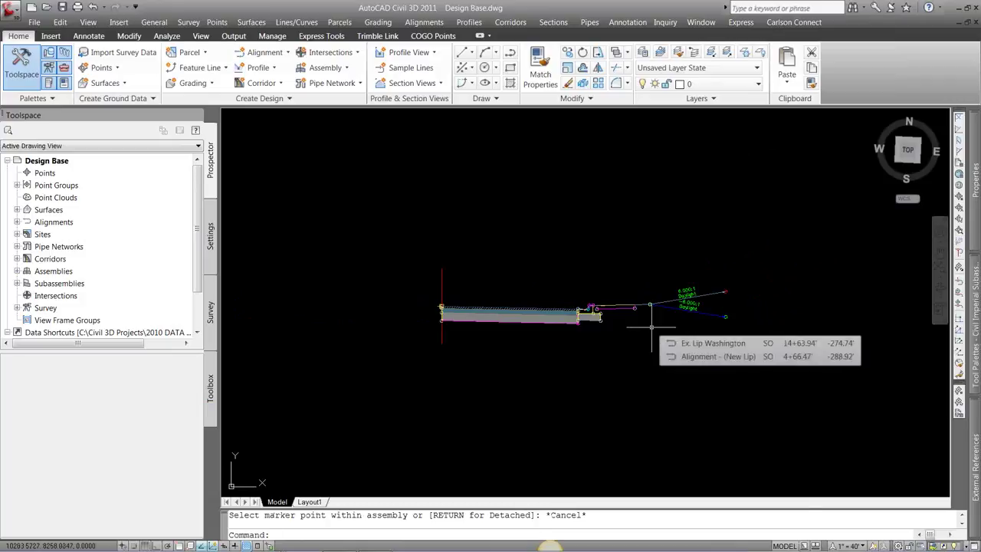
{"action": "middle_click_drag", "start_coordinate": [652, 327], "coordinate": [719, 328]}
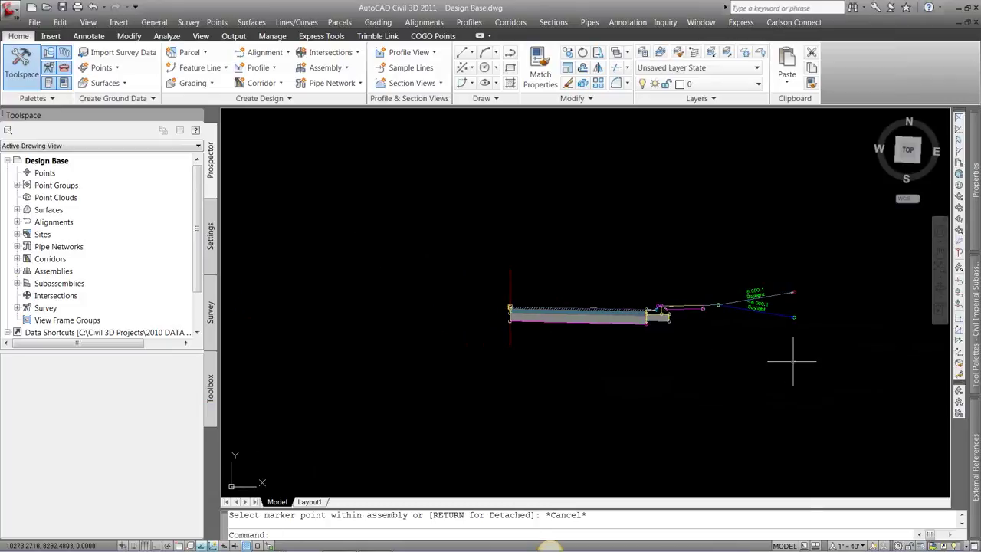
- Select the right-side lane, curb, sidewalk and daylight and mirror them about the baseline marker
{"action": "left_click", "coordinate": [841, 386]}
{"action": "left_click", "coordinate": [633, 265]}
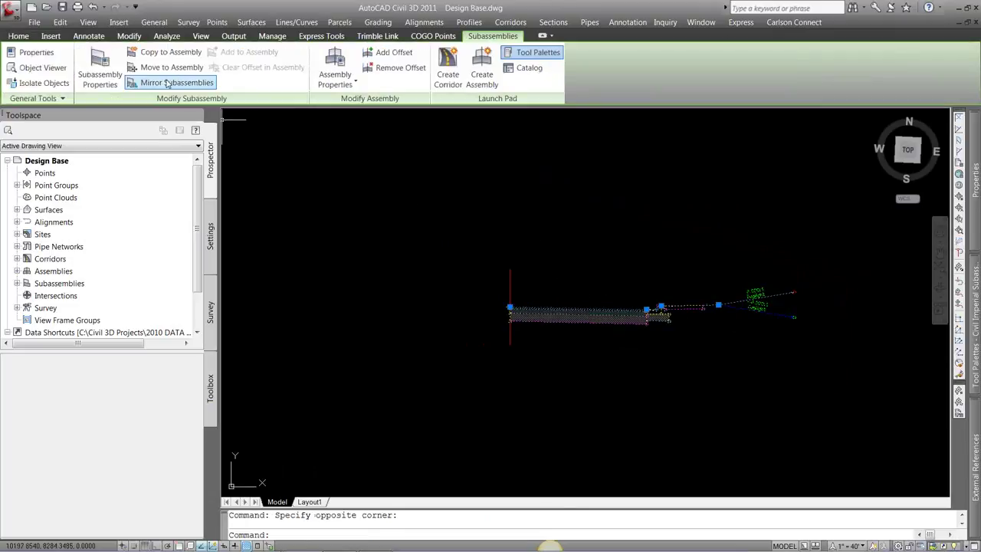
{"action": "right_click", "coordinate": [430, 215]}
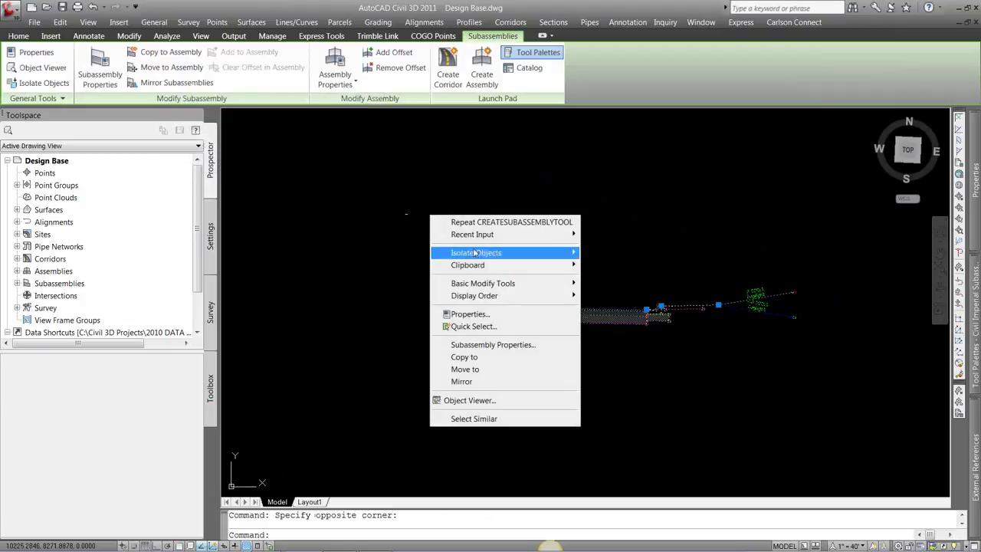
{"action": "left_click", "coordinate": [465, 381]}
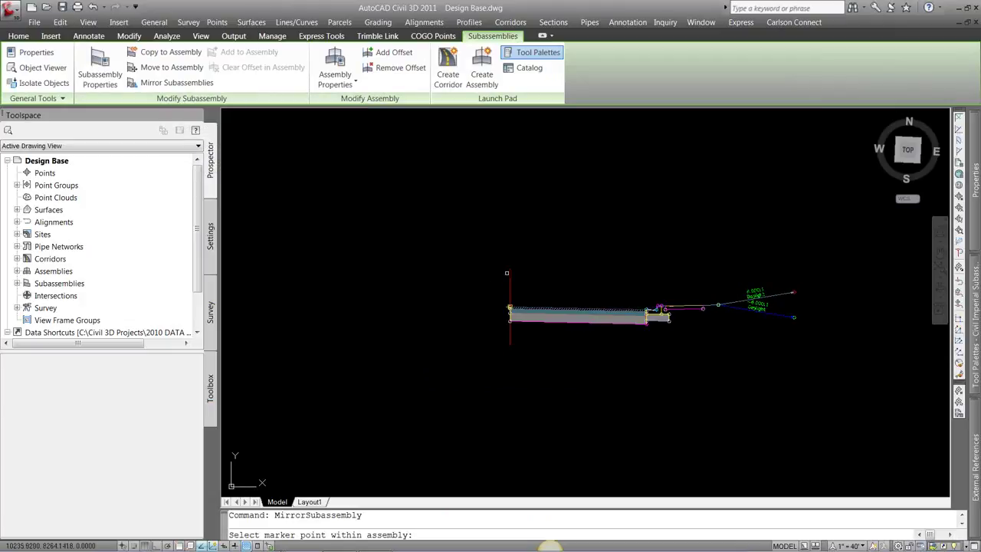
{"action": "left_click", "coordinate": [510, 308]}
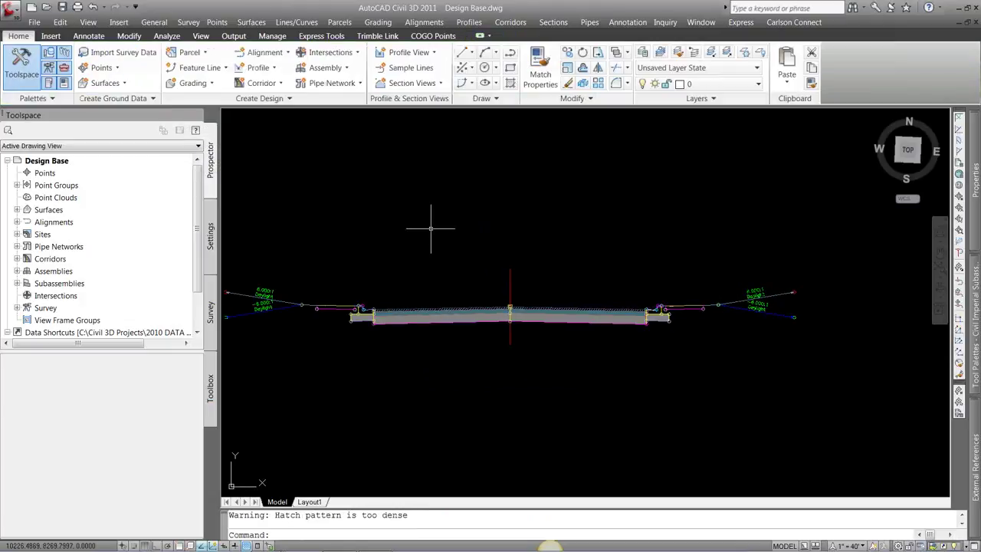
{"action": "scroll", "coordinate": [430, 243], "scroll_direction": "down", "scroll_amount": 2}
{"action": "key", "text": "Escape"}
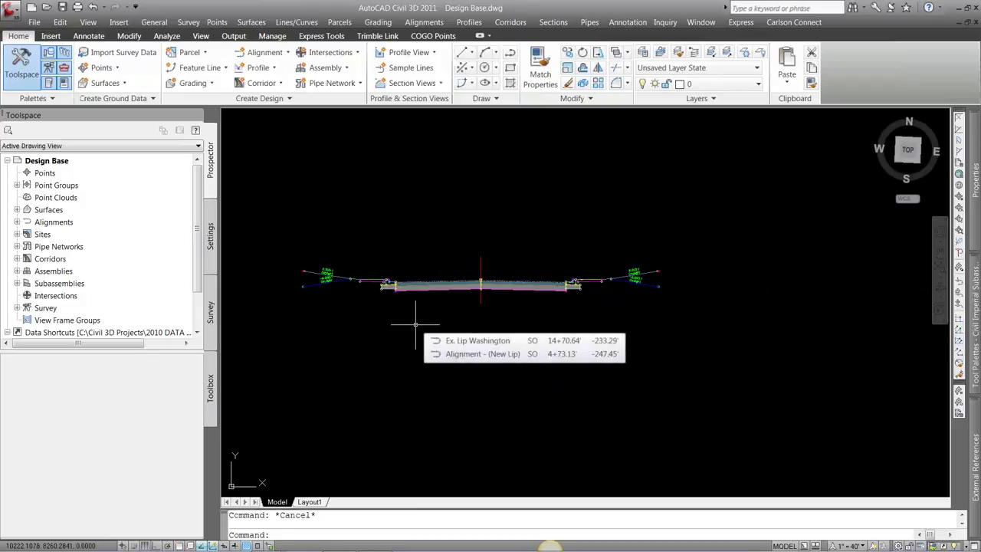
{"action": "left_click", "coordinate": [484, 322]}
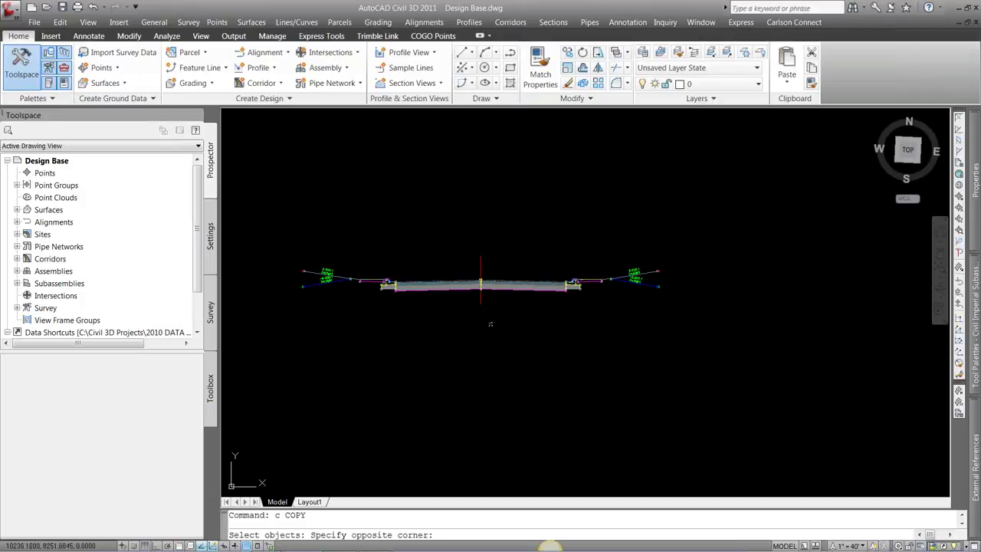
{"action": "key", "text": "Escape"}
{"action": "left_click", "coordinate": [391, 290]}
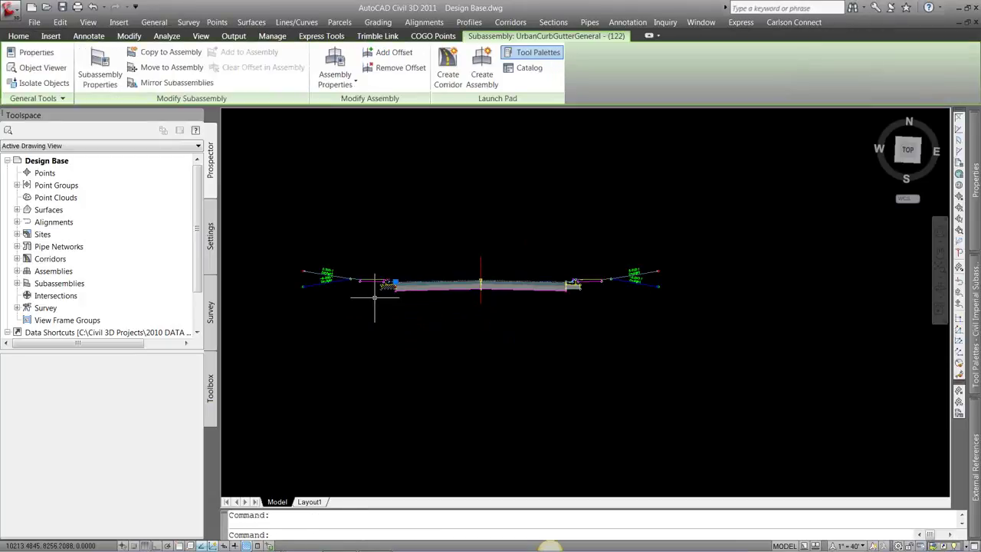
{"action": "scroll", "coordinate": [375, 298], "scroll_direction": "up", "scroll_amount": 2}
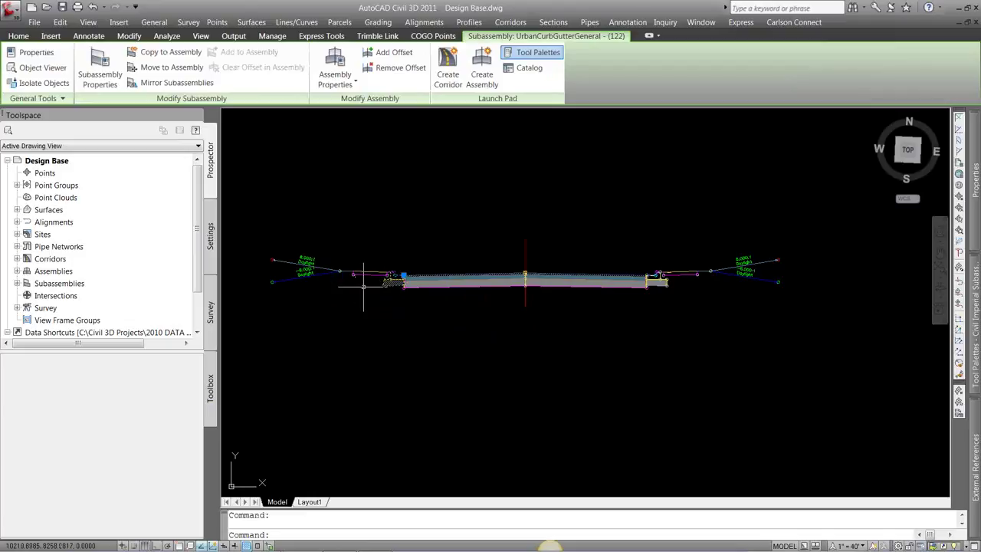
{"action": "key", "text": "Delete"}
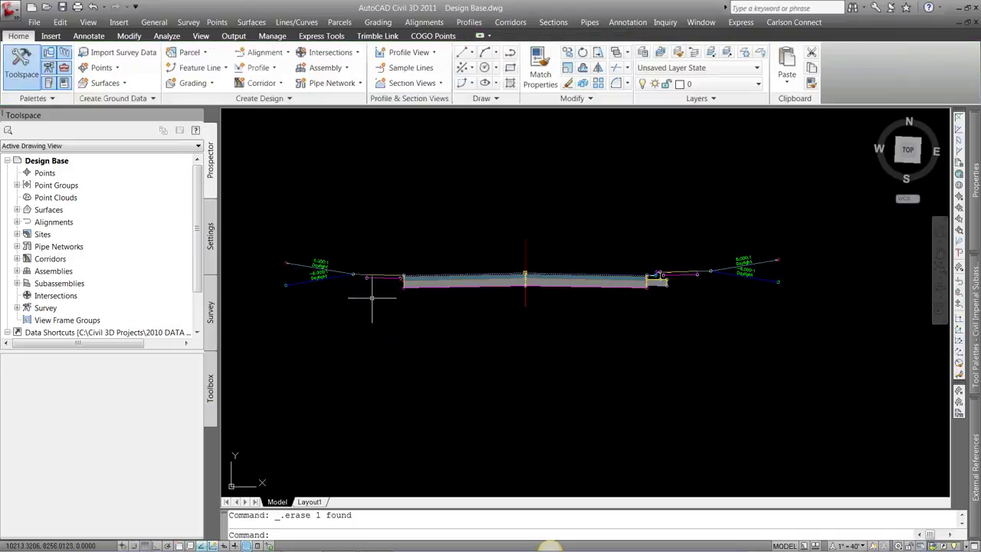
{"action": "key", "text": "ctrl+z"}
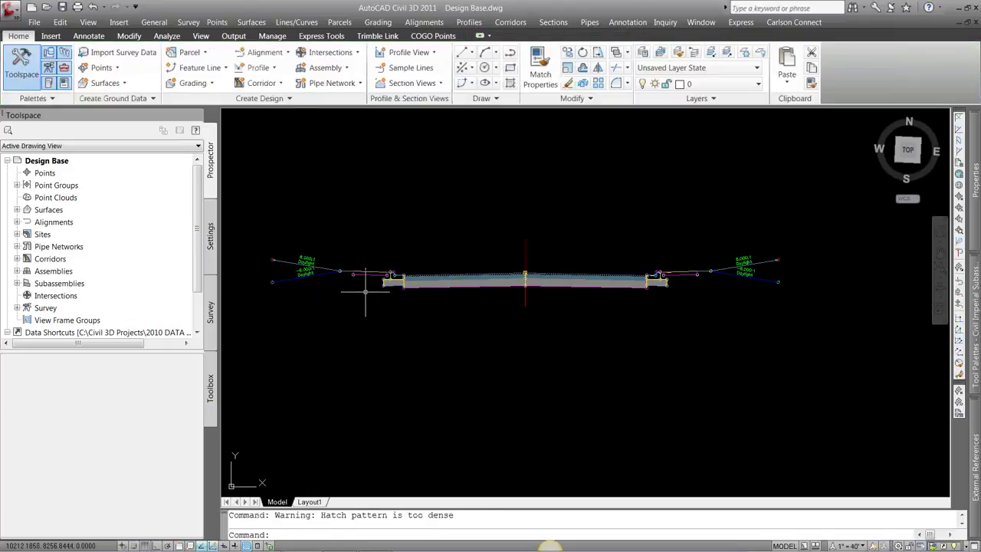
- Copy the whole Typical 56' ROW assembly with CO to a spot below the original
{"action": "type", "text": "co"}
{"action": "key", "text": "Return"}
{"action": "left_click", "coordinate": [537, 314]}
{"action": "left_click", "coordinate": [508, 300]}
{"action": "key", "text": "Return"}
{"action": "left_click", "coordinate": [565, 312]}
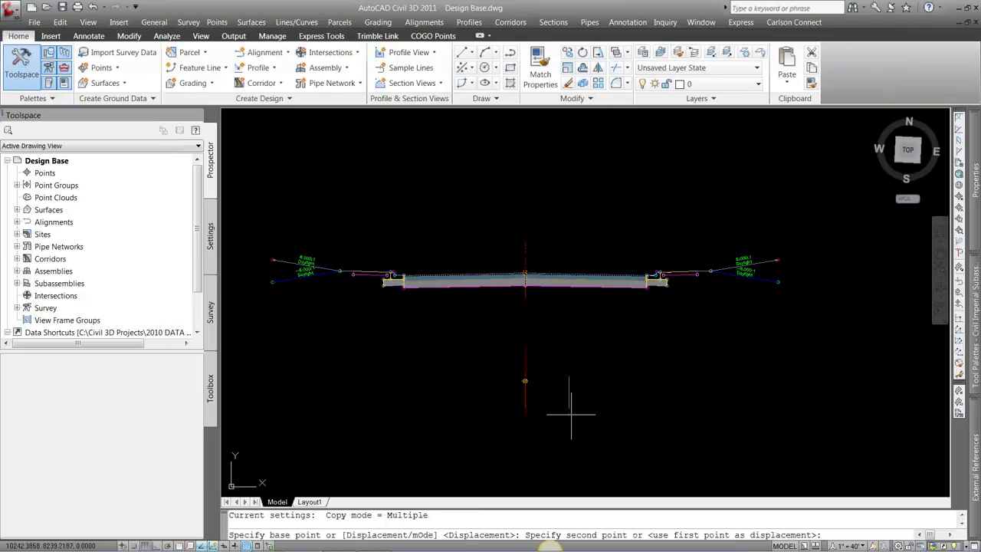
{"action": "left_click", "coordinate": [525, 399]}
{"action": "key", "text": "Return"}
- Delete the left UrbanSidewalk from the lower copy
{"action": "left_click", "coordinate": [484, 418]}
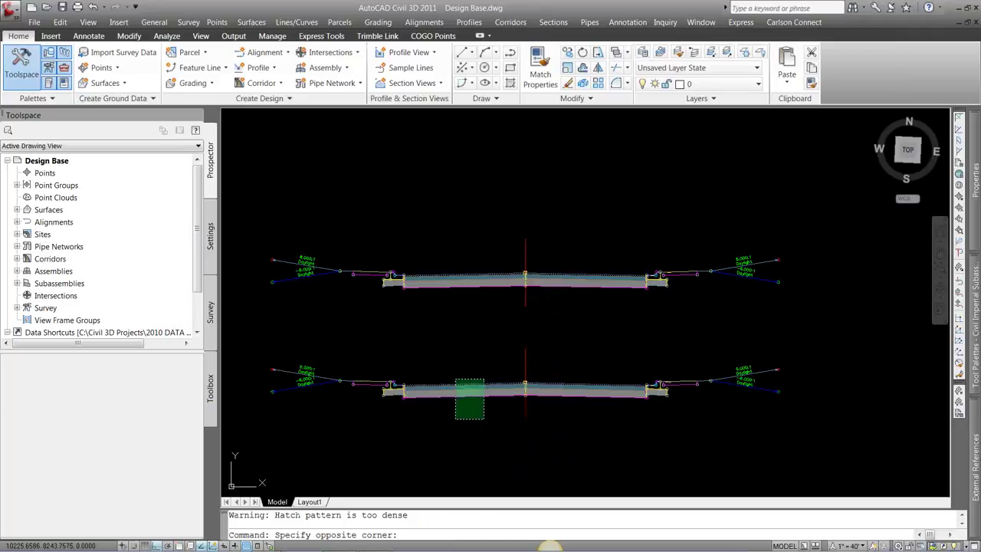
{"action": "left_click", "coordinate": [368, 383]}
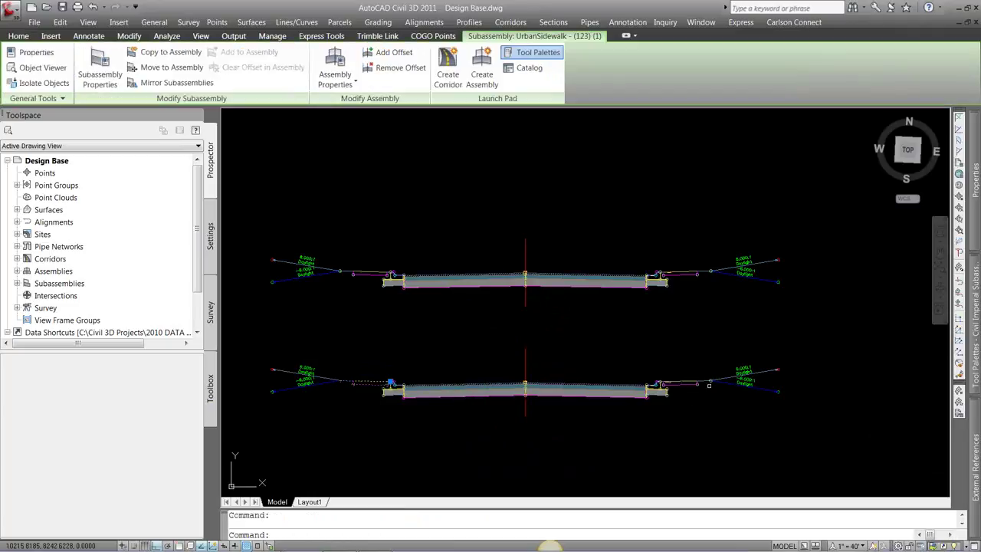
{"action": "key", "text": "Delete"}
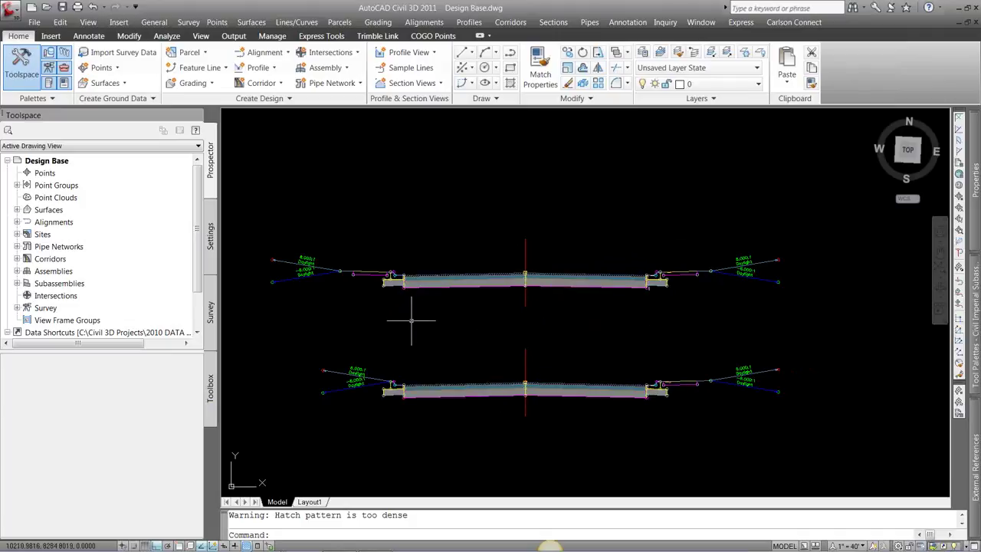
{"action": "mouse_move", "coordinate": [412, 321]}
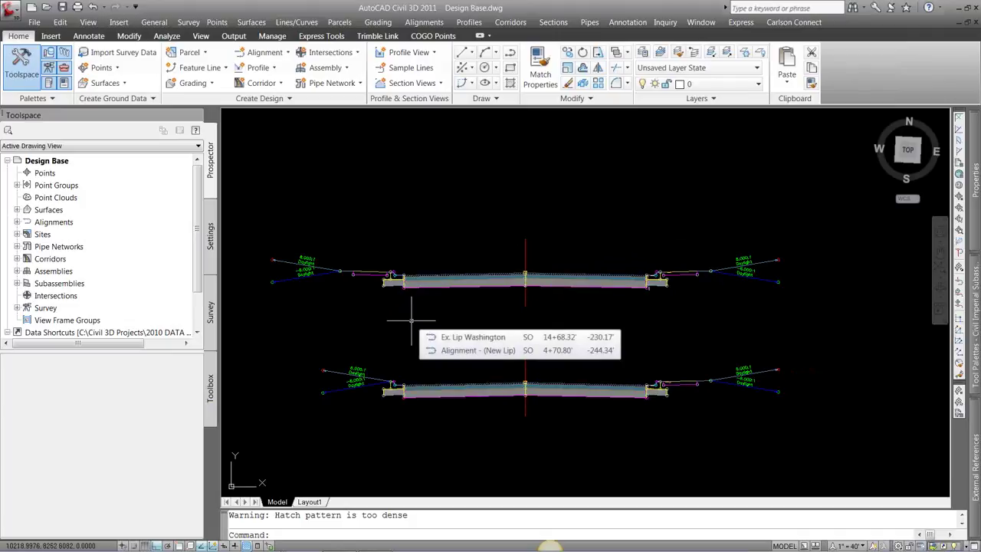